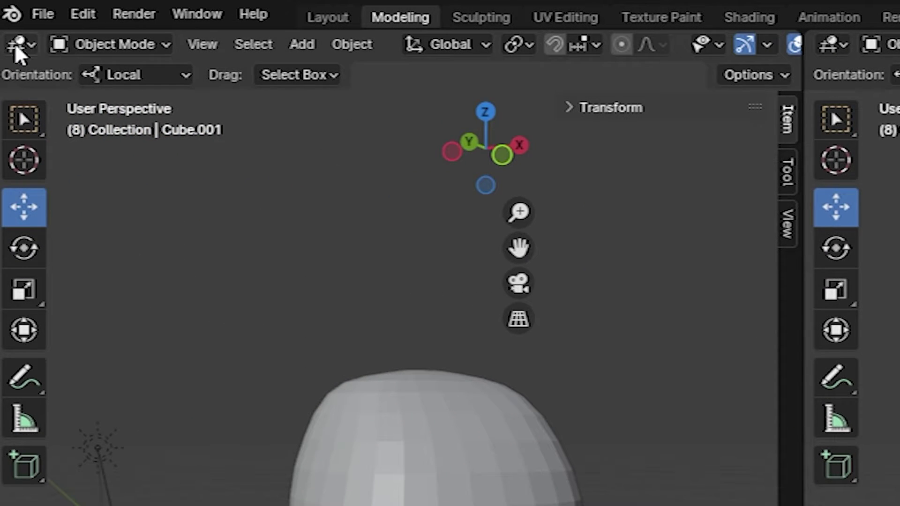
- Turn the left area into an Asset Browser and put mesh Cube.005 into Edit Mode
{"action": "left_click", "coordinate": [17, 45]}
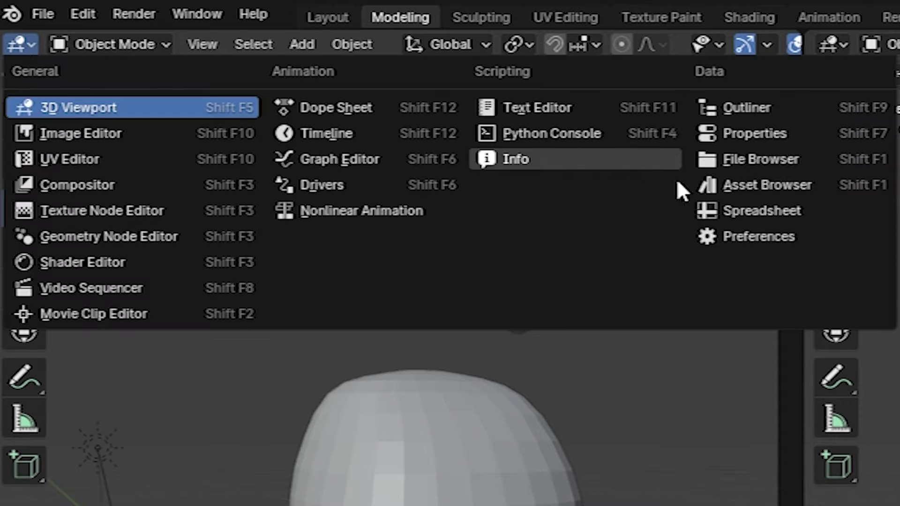
{"action": "left_click", "coordinate": [731, 187]}
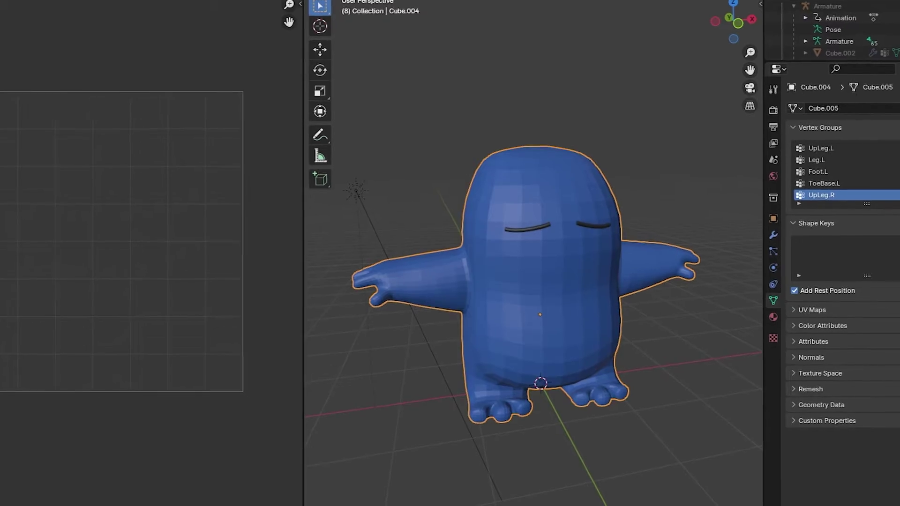
{"action": "left_click", "coordinate": [349, 0]}
{"action": "left_click", "coordinate": [371, 0]}
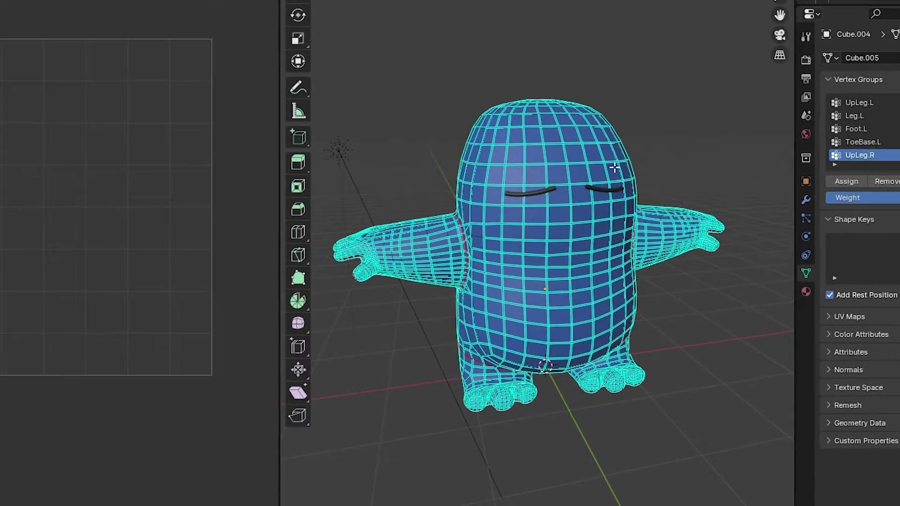
{"action": "middle_click_drag", "start_coordinate": [614, 167], "coordinate": [741, 268]}
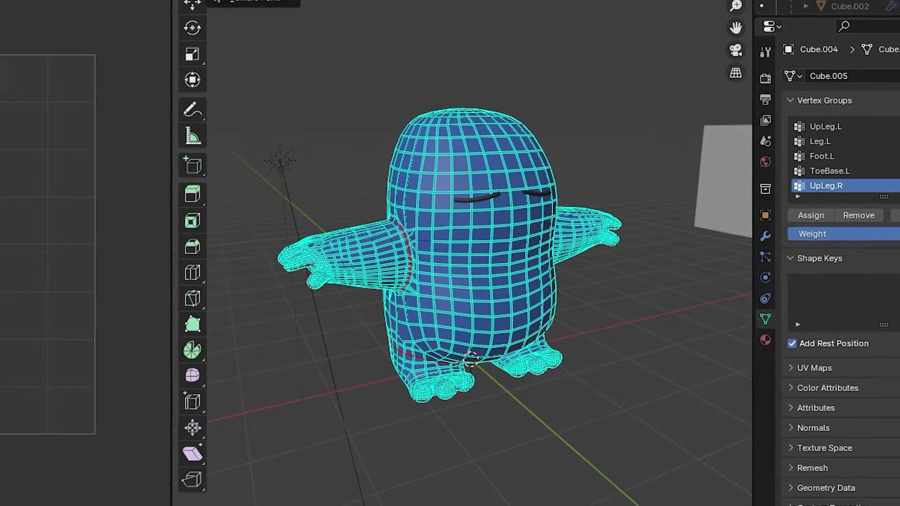
- Return to Object Mode and add an Empty Hair curves object, Curves.003, to the monster
{"action": "key", "text": "Tab"}
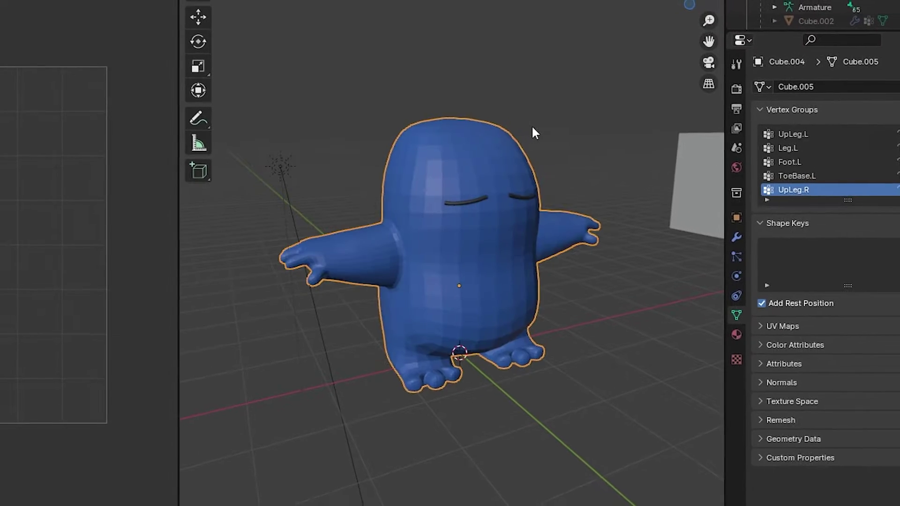
{"action": "key", "text": "shift+a"}
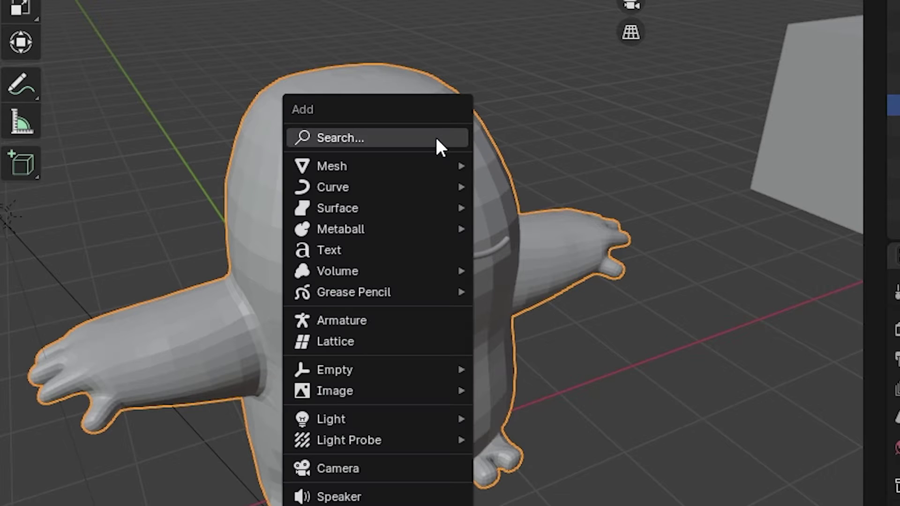
{"action": "mouse_move", "coordinate": [433, 187]}
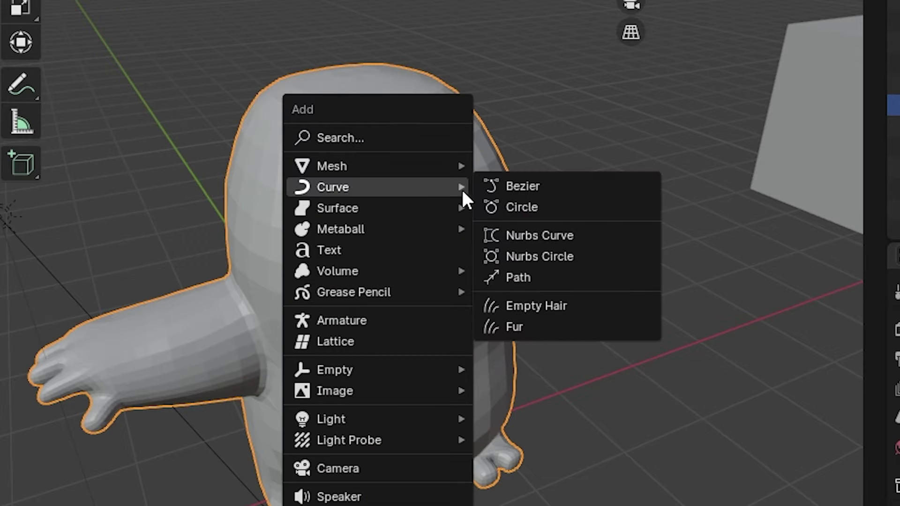
{"action": "left_click", "coordinate": [575, 308]}
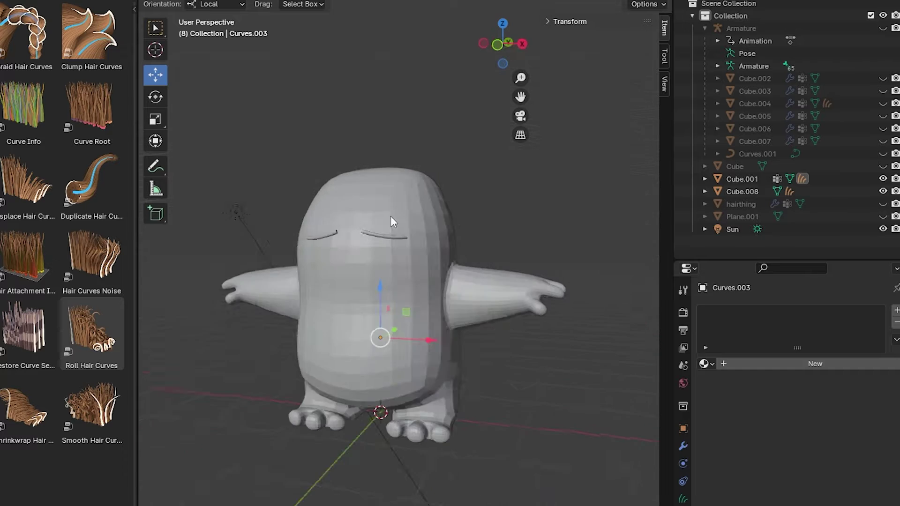
{"action": "middle_click_drag", "start_coordinate": [391, 217], "coordinate": [475, 250]}
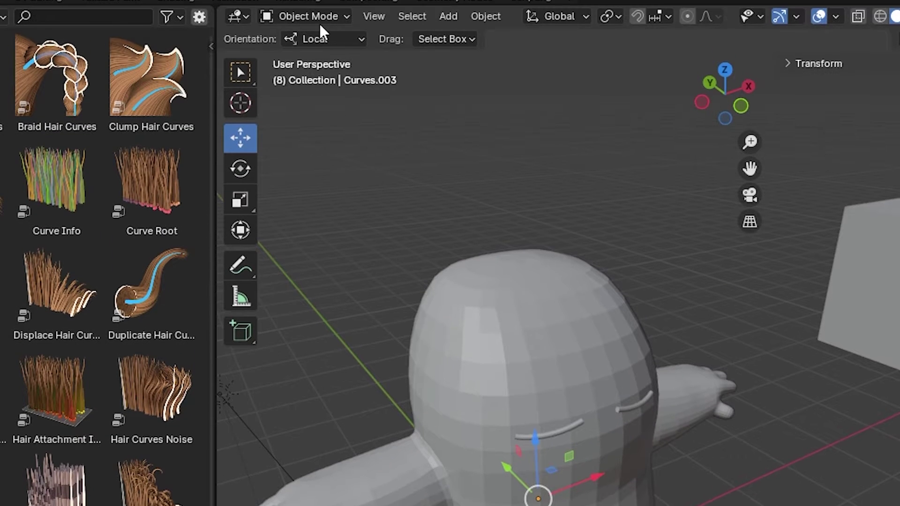
- Put Curves.003 into Sculpt Mode and paint sparse strands onto the head with the Add brush
{"action": "left_click", "coordinate": [370, 7]}
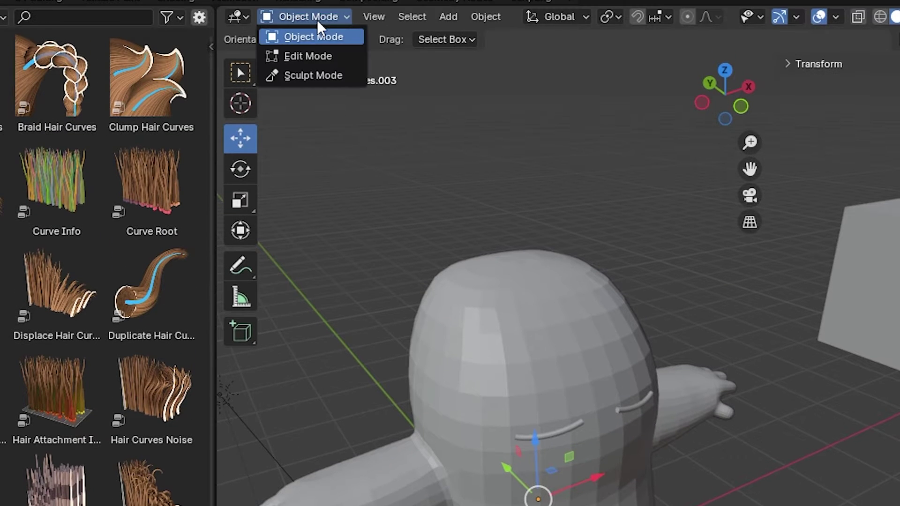
{"action": "left_click", "coordinate": [318, 74]}
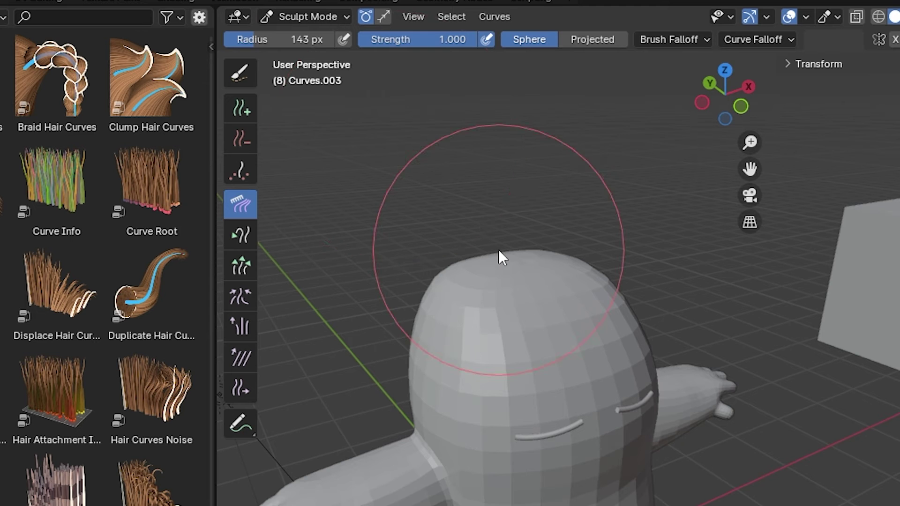
{"action": "left_click", "coordinate": [251, 112]}
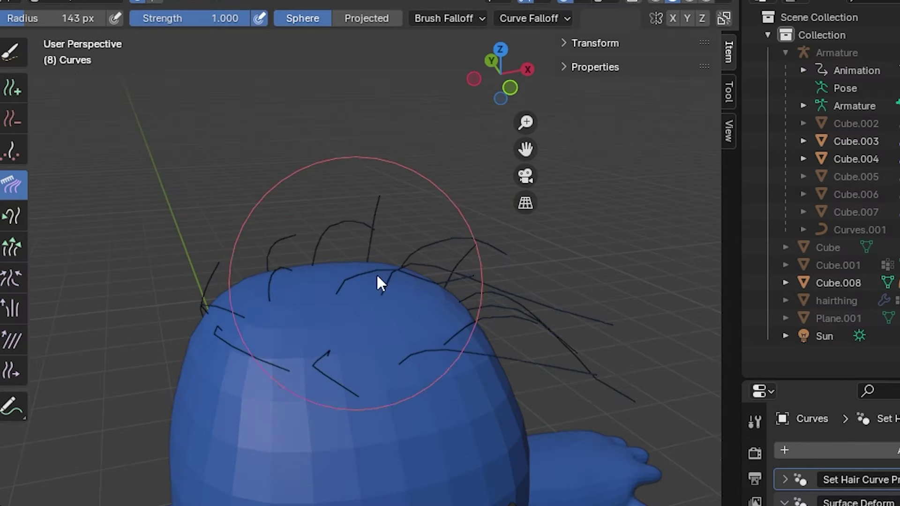
{"action": "middle_click_drag", "start_coordinate": [291, 346], "coordinate": [290, 293]}
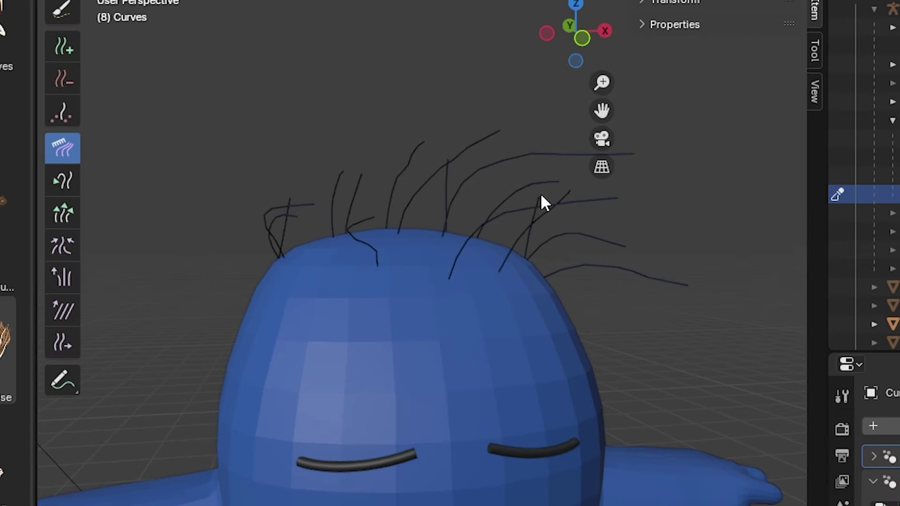
{"action": "middle_click_drag", "start_coordinate": [538, 201], "coordinate": [148, 211]}
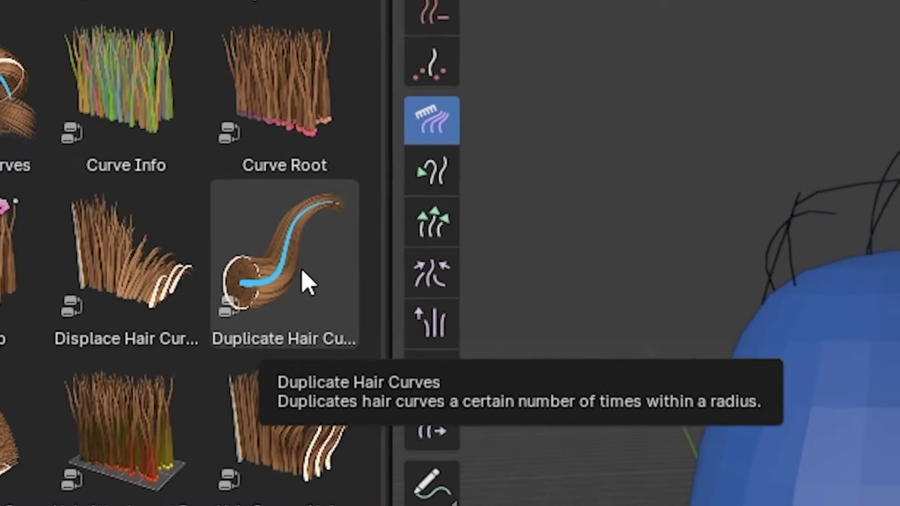
- Drop the Duplicate Hair Curves asset onto the hair and set its Amount to 10
{"action": "left_click", "coordinate": [283, 170]}
{"action": "left_click_drag", "start_coordinate": [214, 273], "coordinate": [503, 208]}
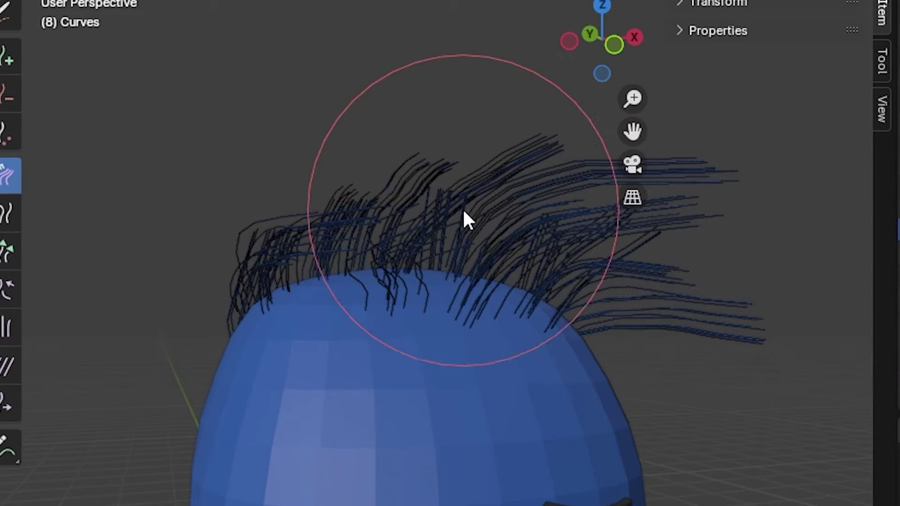
{"action": "middle_click_drag", "start_coordinate": [466, 217], "coordinate": [584, 316]}
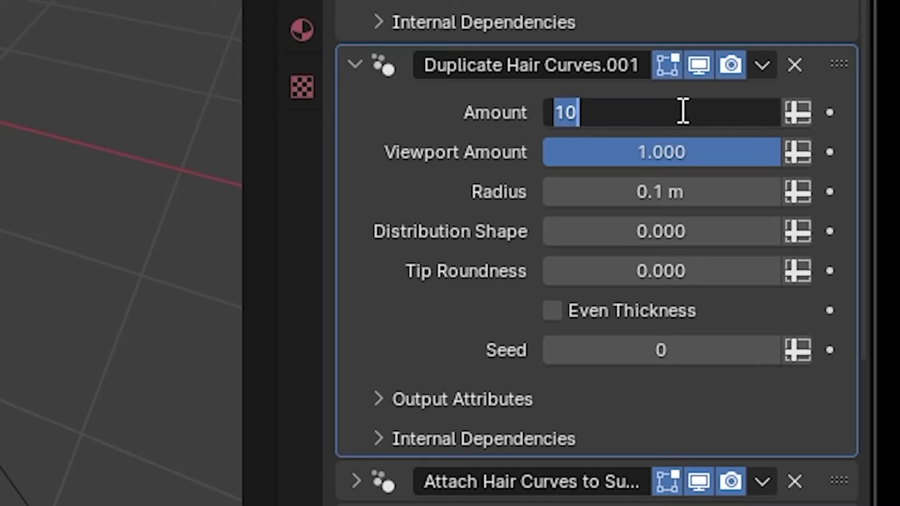
{"action": "key", "text": "BackSpace"}
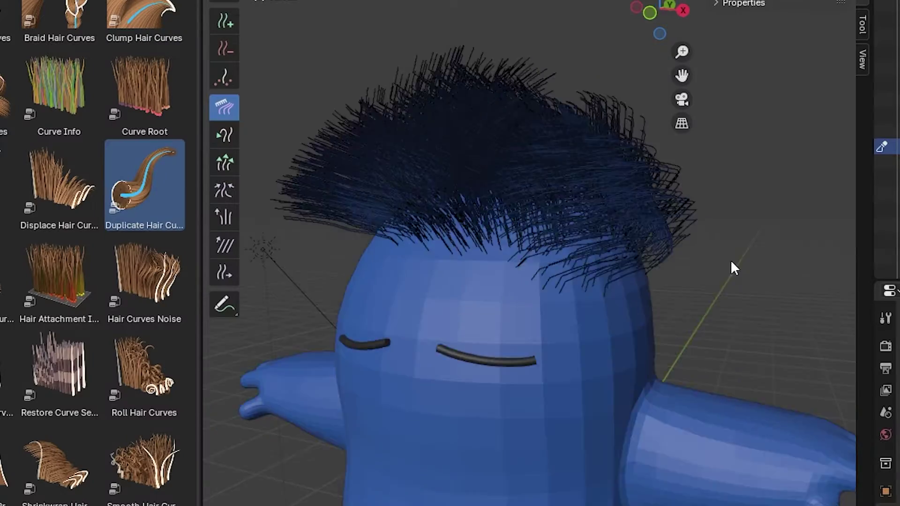
{"action": "middle_click_drag", "start_coordinate": [730, 259], "coordinate": [514, 254]}
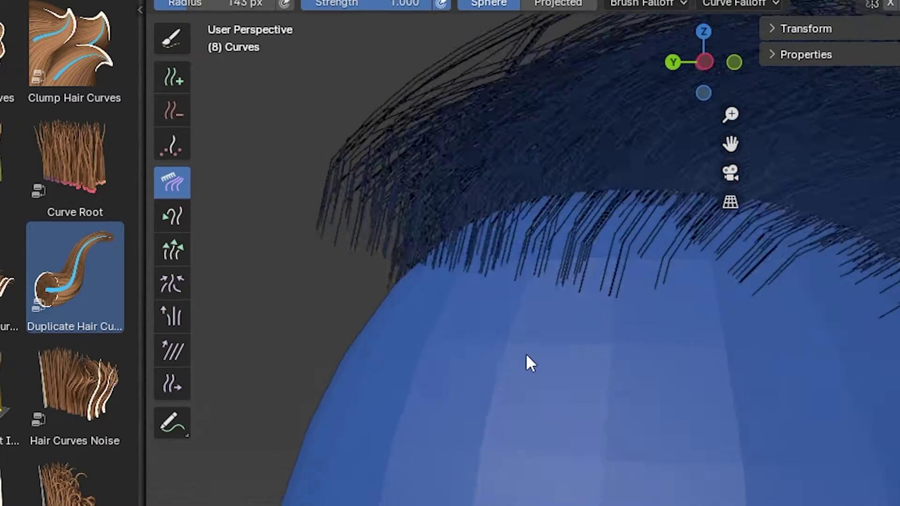
{"action": "middle_click_drag", "start_coordinate": [529, 363], "coordinate": [682, 497]}
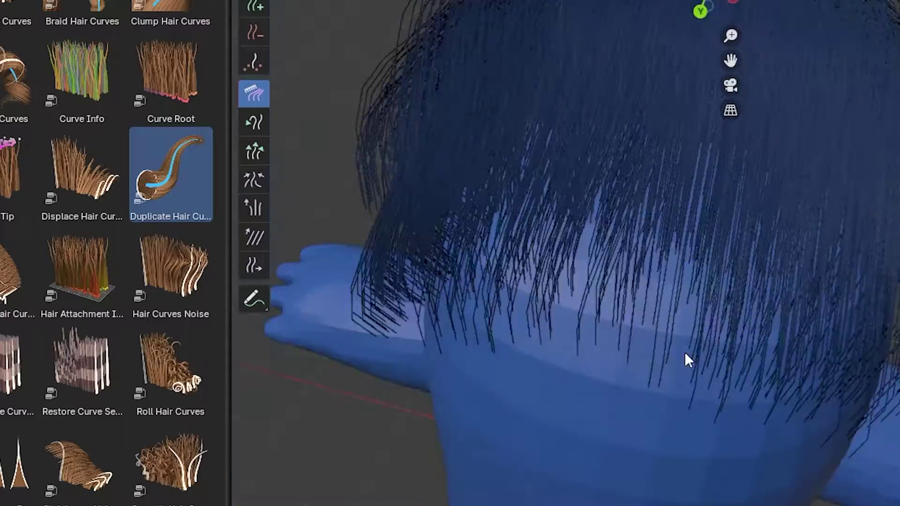
{"action": "middle_click_drag", "start_coordinate": [685, 354], "coordinate": [553, 305]}
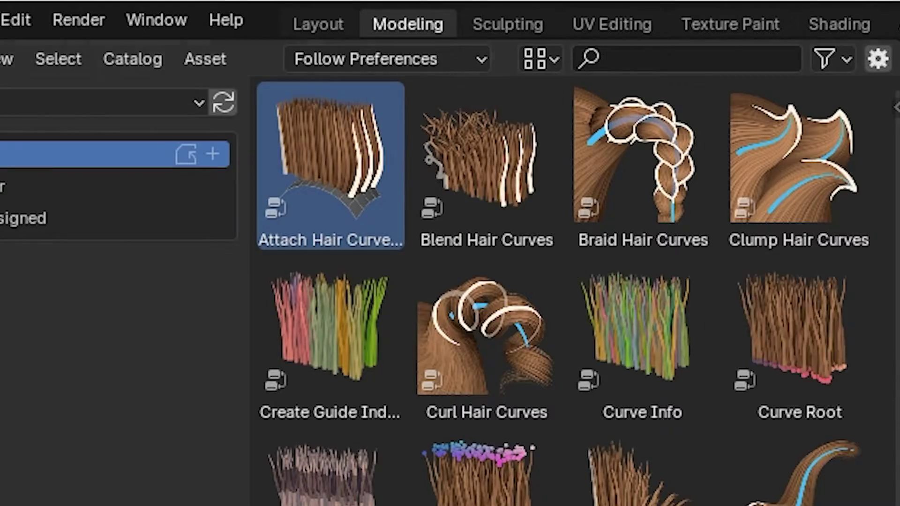
- Apply the Attach Hair Curves asset to the hair strands
{"action": "left_click_drag", "start_coordinate": [331, 164], "coordinate": [527, 192]}
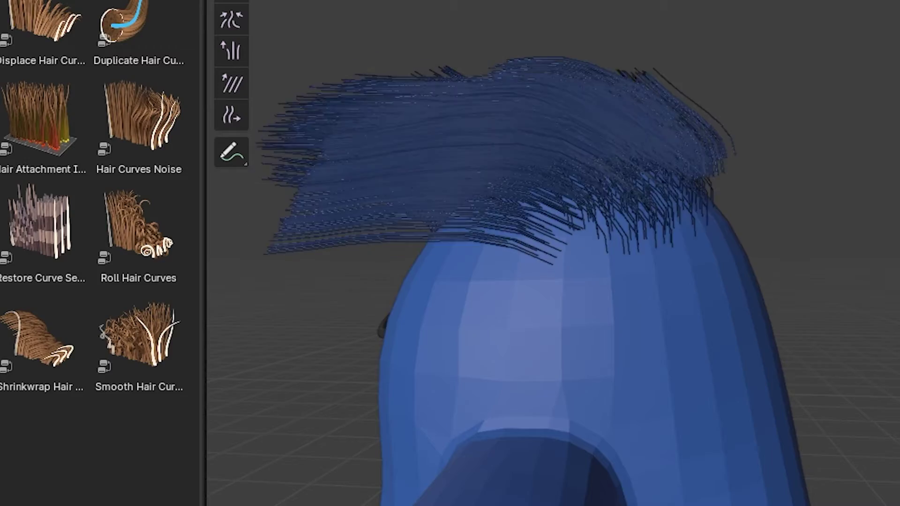
{"action": "middle_click_drag", "start_coordinate": [823, 277], "coordinate": [762, 325]}
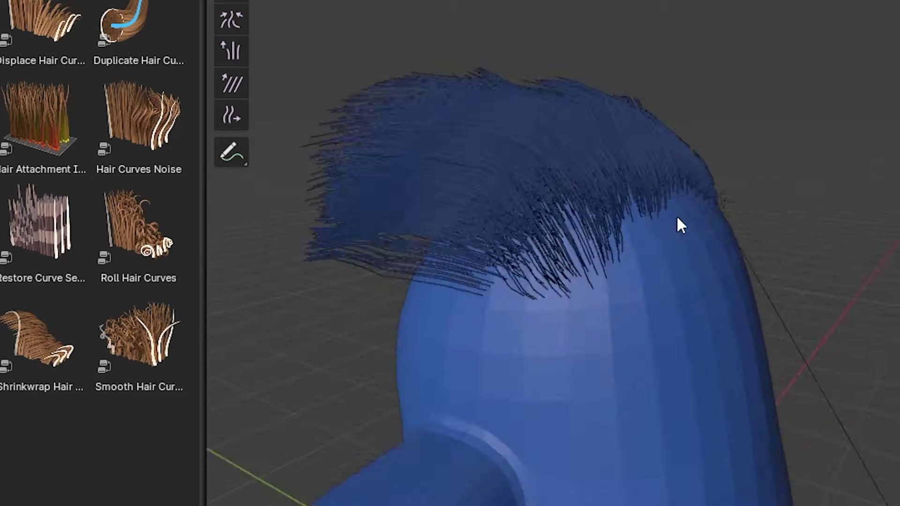
{"action": "middle_click_drag", "start_coordinate": [677, 215], "coordinate": [663, 253]}
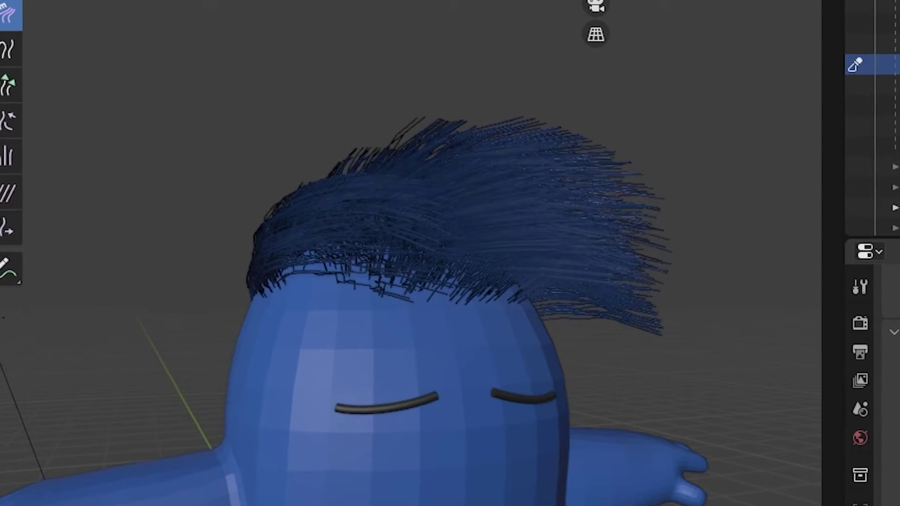
- Add Clump Hair Curves for a spiky, tousled look and inspect the hair from several angles
{"action": "left_click_drag", "start_coordinate": [475, 304], "coordinate": [689, 282]}
{"action": "middle_click_drag", "start_coordinate": [696, 118], "coordinate": [750, 126]}
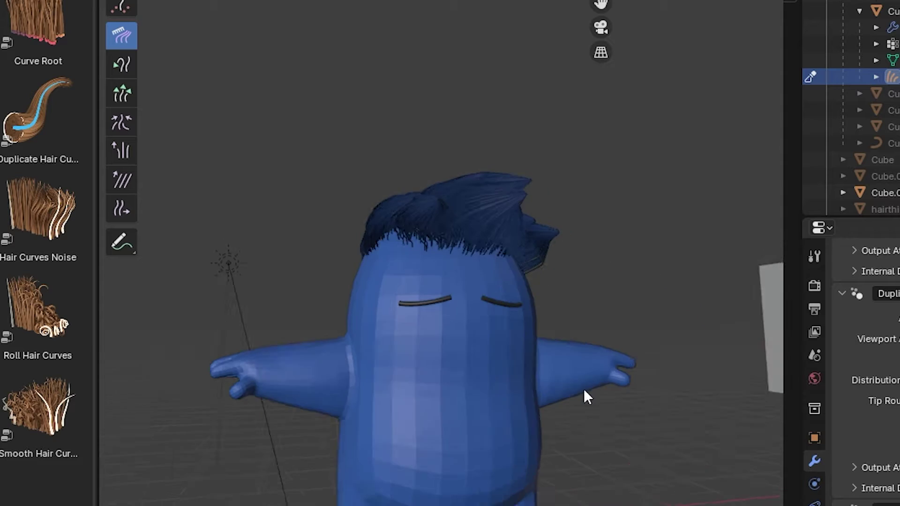
{"action": "scroll", "coordinate": [583, 390], "scroll_direction": "up", "scroll_amount": 2}
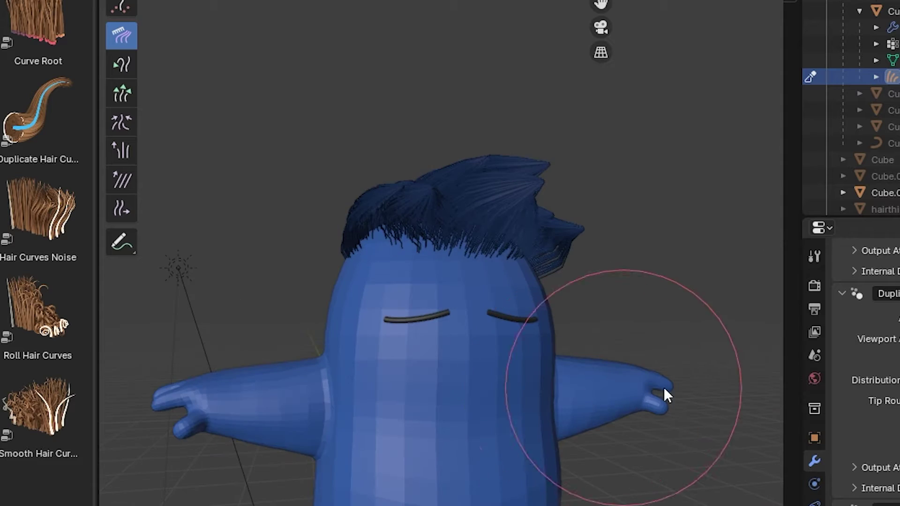
{"action": "scroll", "coordinate": [875, 460], "scroll_direction": "down", "scroll_amount": 5}
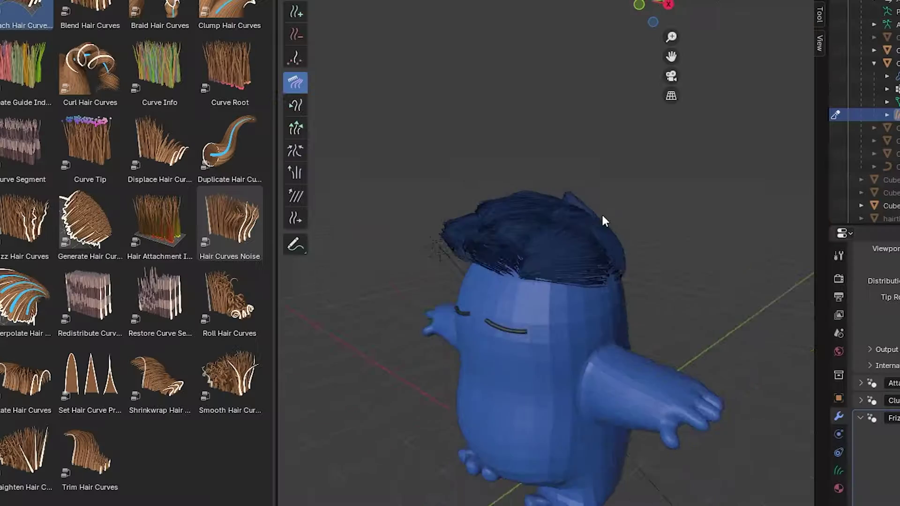
{"action": "mouse_move", "coordinate": [601, 213]}
{"action": "middle_mouse_down"}
{"action": "mouse_move", "coordinate": [527, 227]}
{"action": "mouse_move", "coordinate": [457, 213]}
{"action": "mouse_move", "coordinate": [750, 219]}
{"action": "middle_mouse_up"}
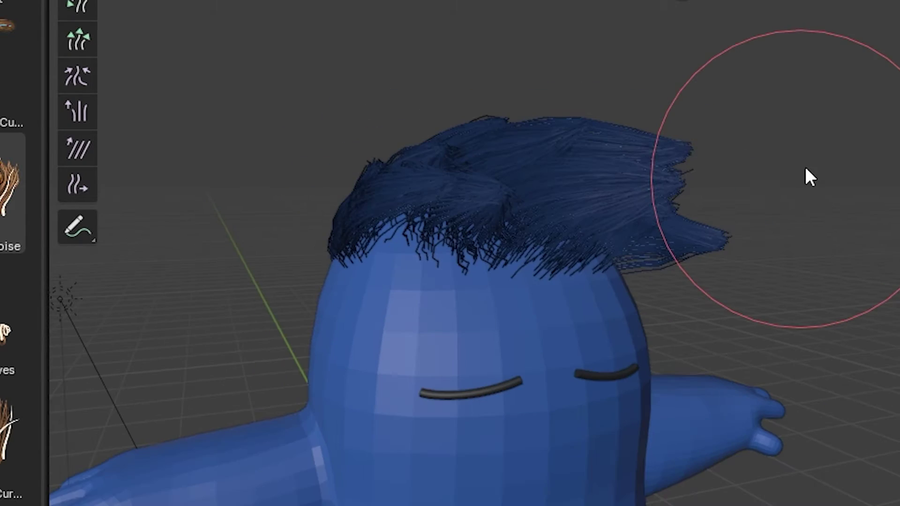
{"action": "middle_click_drag", "start_coordinate": [803, 169], "coordinate": [743, 186]}
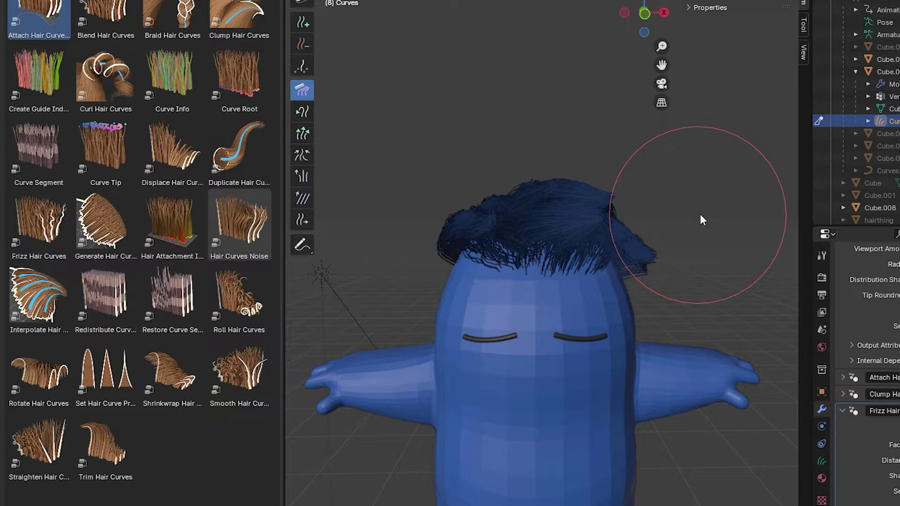
{"action": "middle_click_drag", "start_coordinate": [657, 236], "coordinate": [692, 234]}
- Leave hair sculpting and lower the Duplicate Hair Curves Amount to 15
{"action": "key", "text": "ctrl+Tab"}
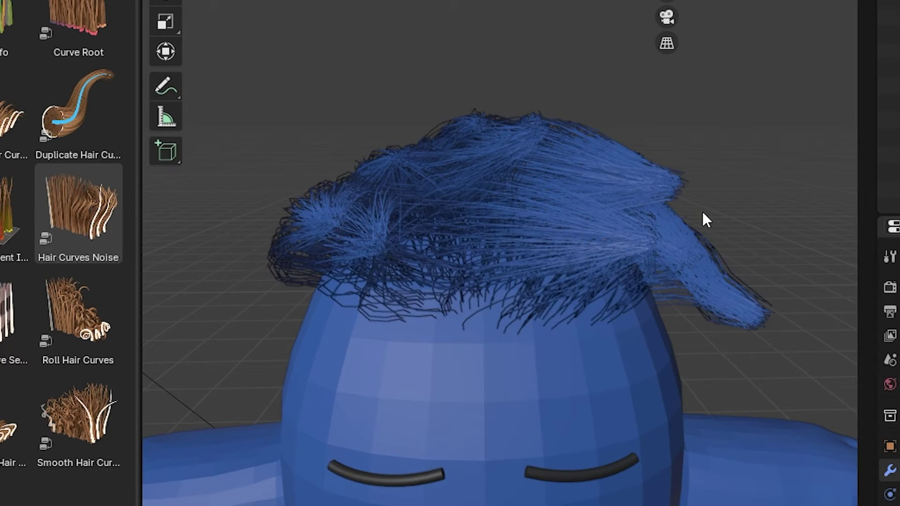
{"action": "middle_click_drag", "start_coordinate": [703, 214], "coordinate": [589, 203]}
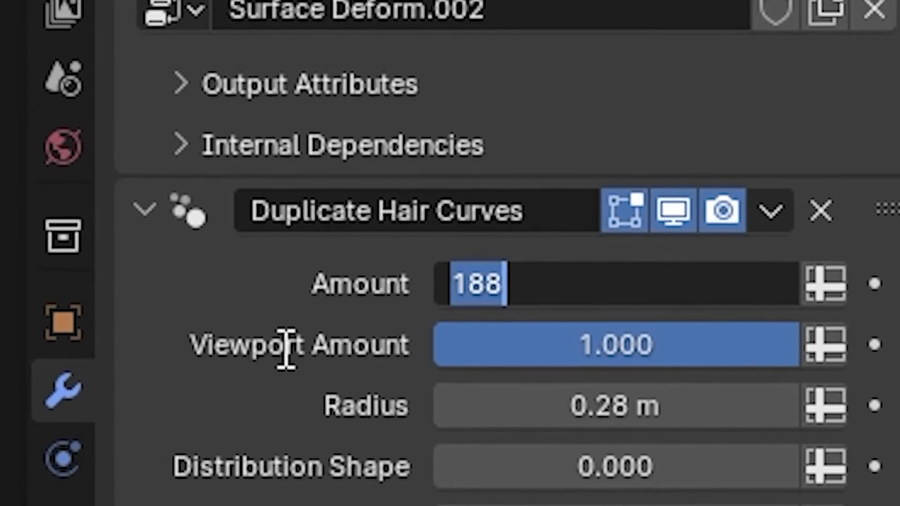
{"action": "type", "text": "15"}
{"action": "key", "text": "Return"}
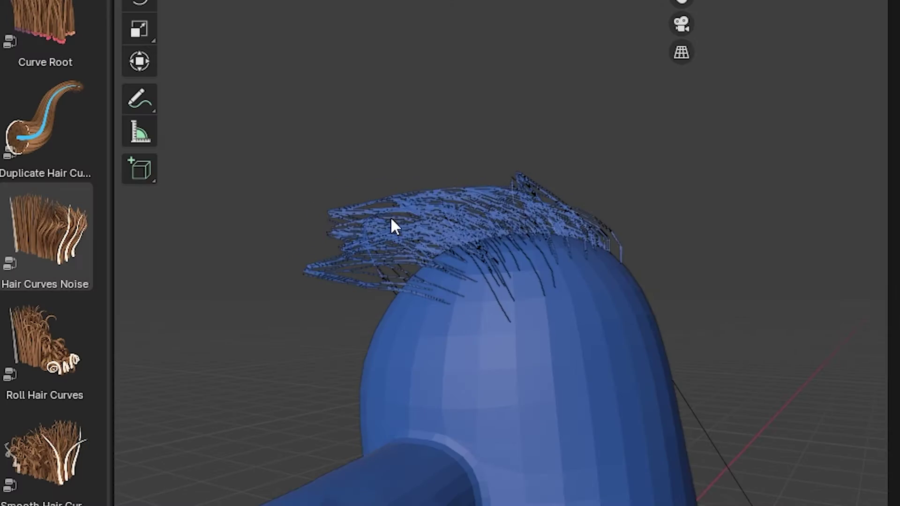
{"action": "middle_click_drag", "start_coordinate": [389, 217], "coordinate": [594, 257]}
- Convert the hair curves object into a mesh
{"action": "left_click", "coordinate": [594, 257]}
{"action": "right_click", "coordinate": [593, 257]}
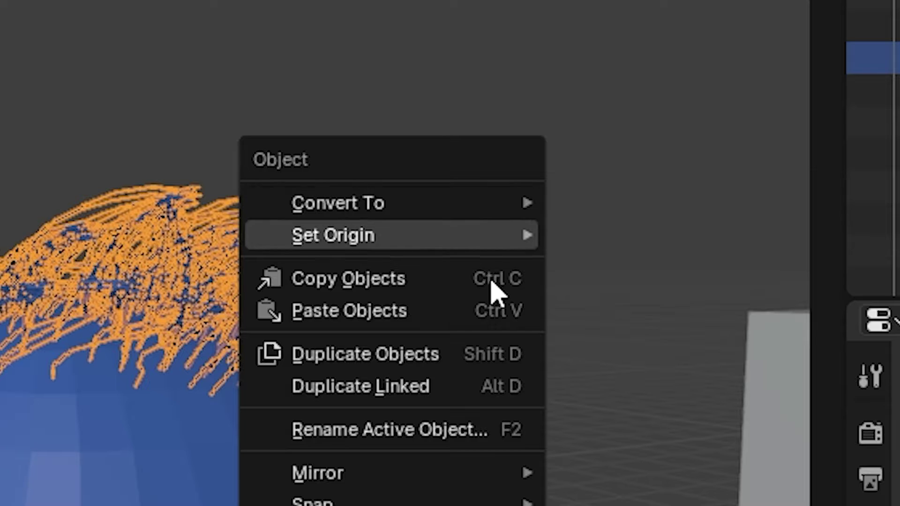
{"action": "mouse_move", "coordinate": [448, 202]}
{"action": "left_click", "coordinate": [619, 237]}
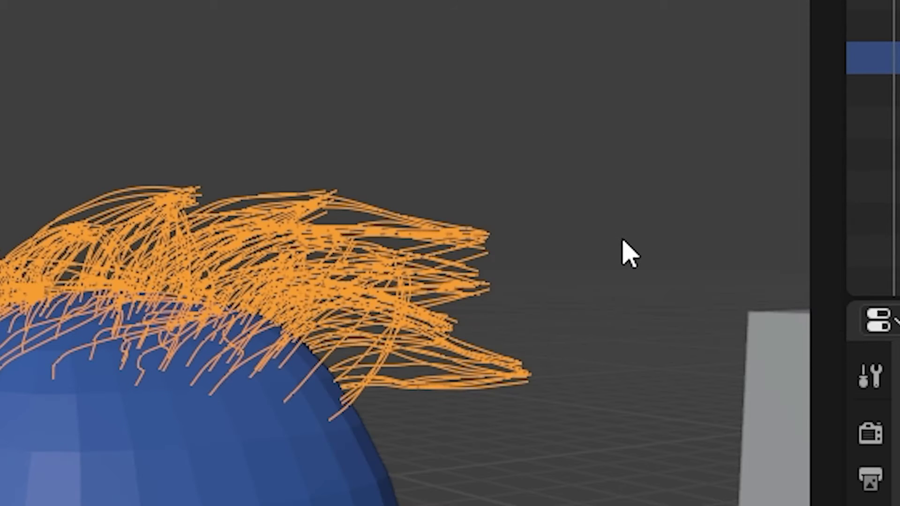
- Apply Limited Dissolve to all the hair mesh's geometry and return to Object Mode
{"action": "left_click", "coordinate": [240, 13]}
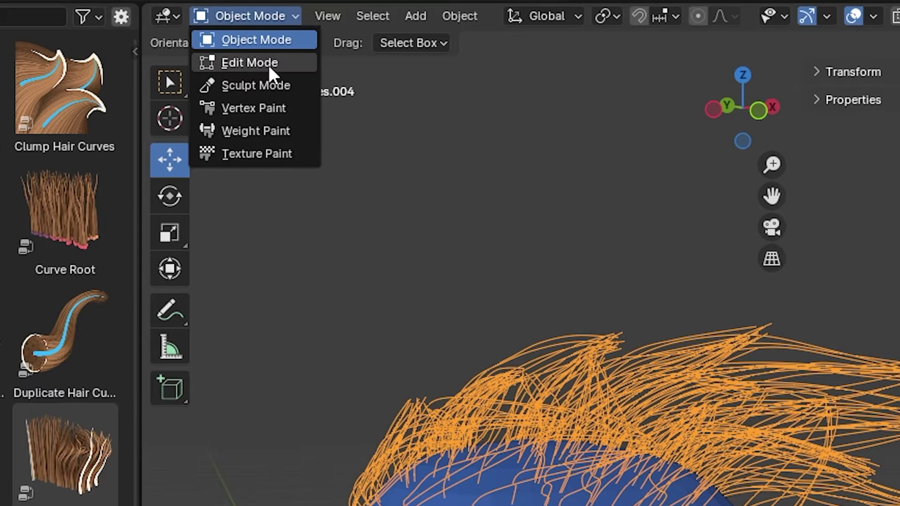
{"action": "left_click", "coordinate": [265, 63]}
{"action": "key", "text": "a"}
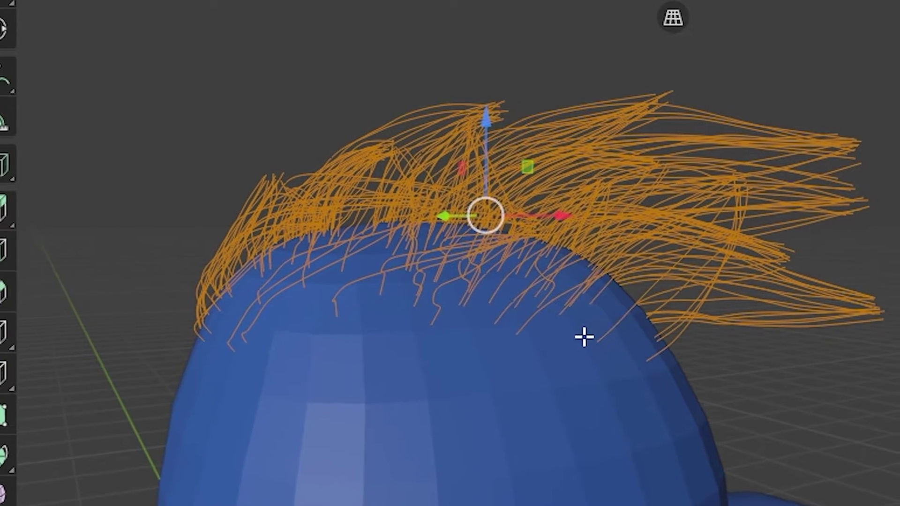
{"action": "key", "text": "x"}
{"action": "left_click", "coordinate": [539, 313]}
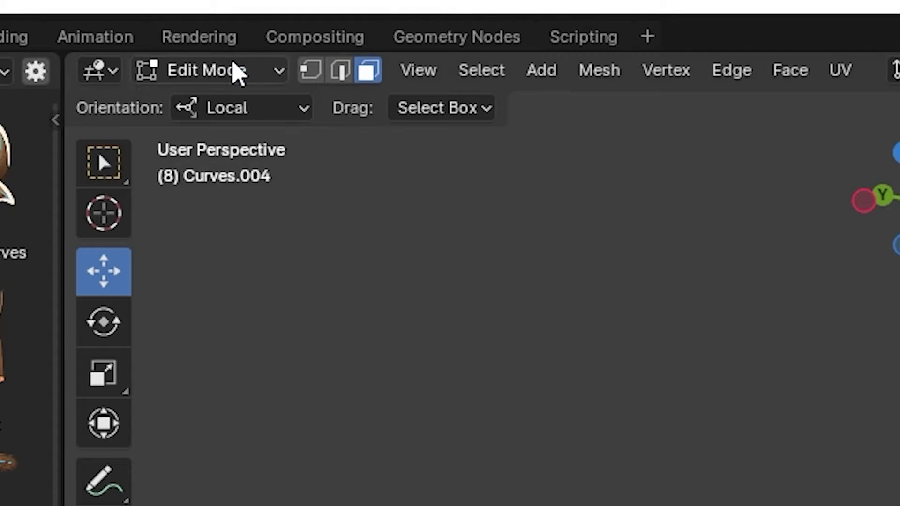
{"action": "left_click", "coordinate": [231, 71]}
{"action": "left_click", "coordinate": [247, 105]}
{"action": "right_click", "coordinate": [473, 157]}
- Convert the hair mesh to a curve and raise its Geometry Extrude so strands become flat ribbons
{"action": "mouse_move", "coordinate": [472, 158]}
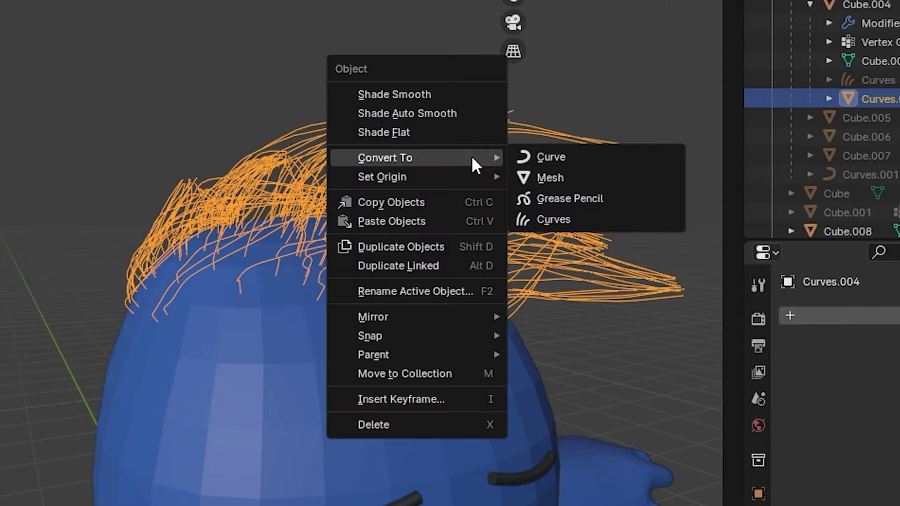
{"action": "left_click", "coordinate": [595, 157]}
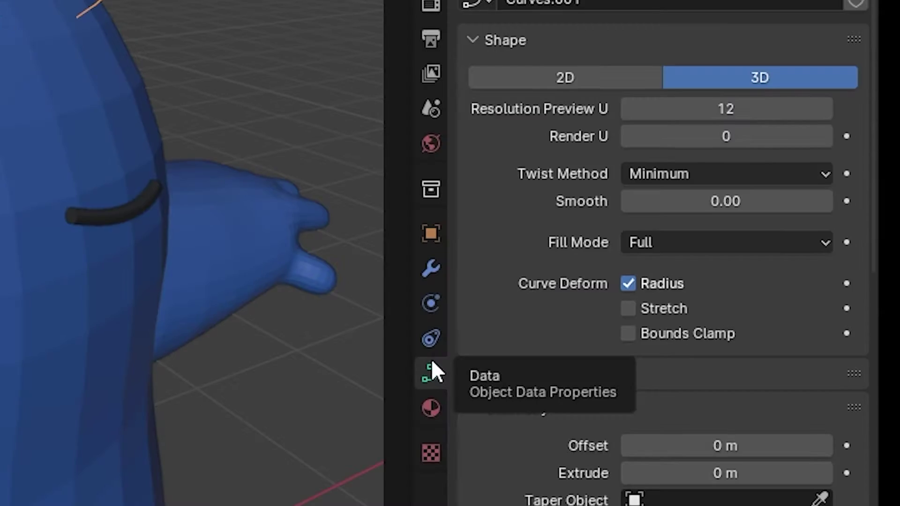
{"action": "scroll", "coordinate": [487, 253], "scroll_direction": "down", "scroll_amount": 5}
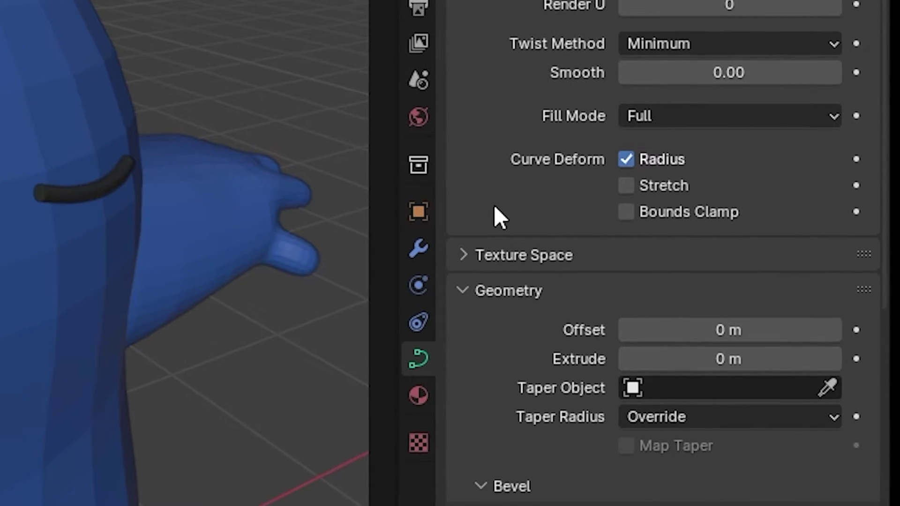
{"action": "scroll", "coordinate": [499, 218], "scroll_direction": "down", "scroll_amount": 4}
{"action": "left_click_drag", "start_coordinate": [683, 237], "coordinate": [699, 237]}
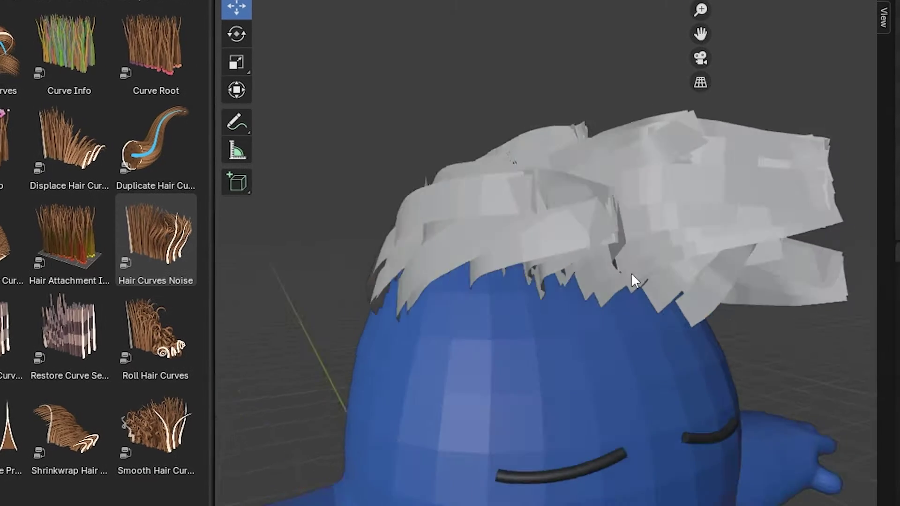
{"action": "middle_click_drag", "start_coordinate": [631, 281], "coordinate": [584, 269]}
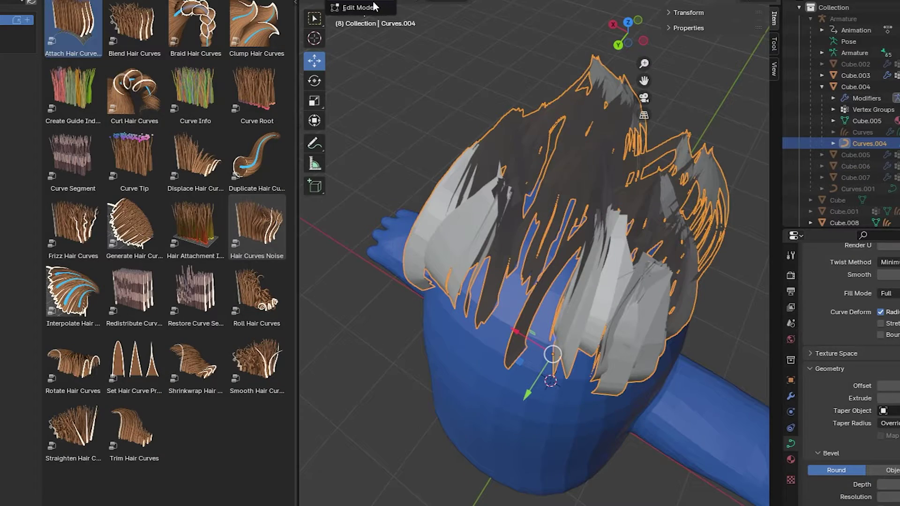
- In Edit Mode, tilt a few hair-card strands by -40.58° so they sit better on the head
{"action": "left_click", "coordinate": [359, 7]}
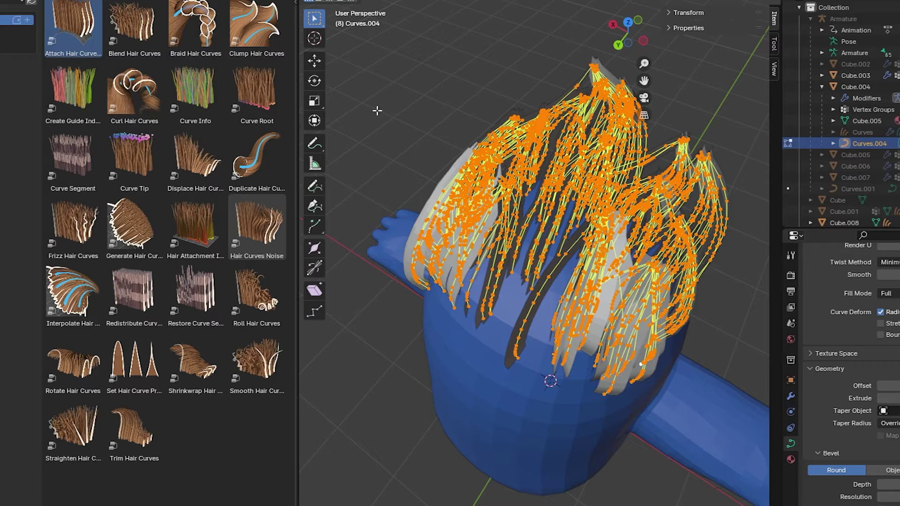
{"action": "key", "text": "alt+a"}
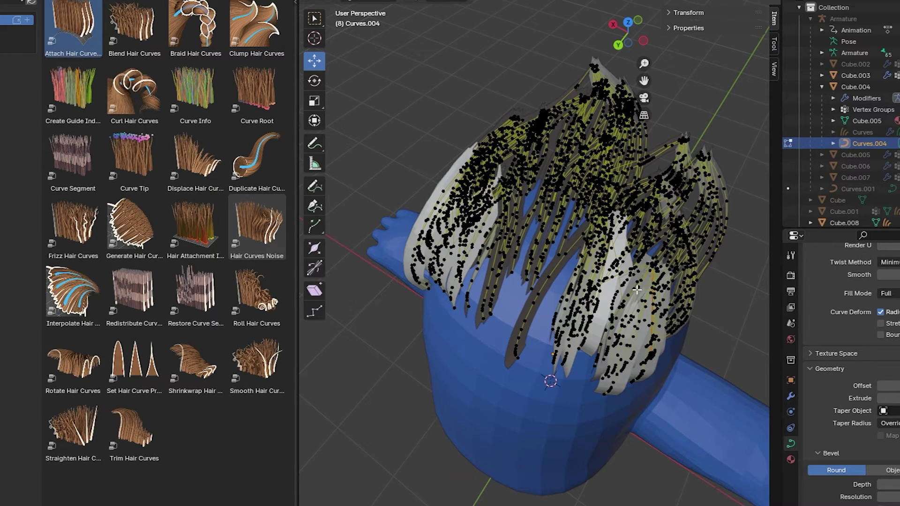
{"action": "scroll", "coordinate": [636, 290], "scroll_direction": "up", "scroll_amount": 5}
{"action": "middle_click_drag", "start_coordinate": [637, 290], "coordinate": [325, 29]}
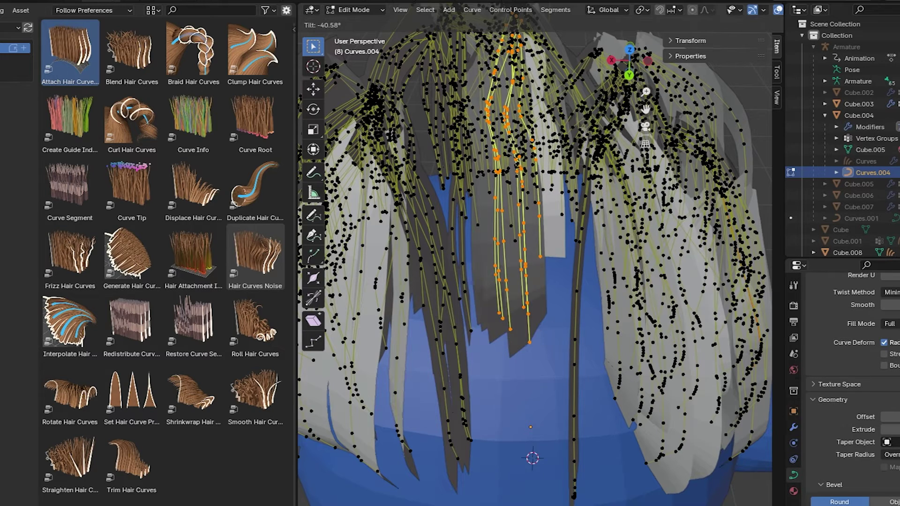
{"action": "left_click", "coordinate": [513, 162]}
{"action": "scroll", "coordinate": [569, 183], "scroll_direction": "down", "scroll_amount": 2}
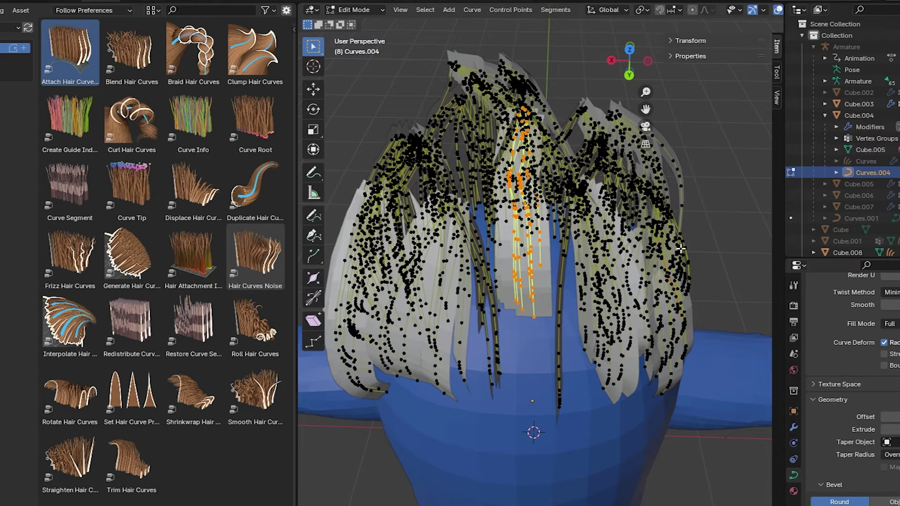
{"action": "middle_click_drag", "start_coordinate": [563, 404], "coordinate": [525, 483]}
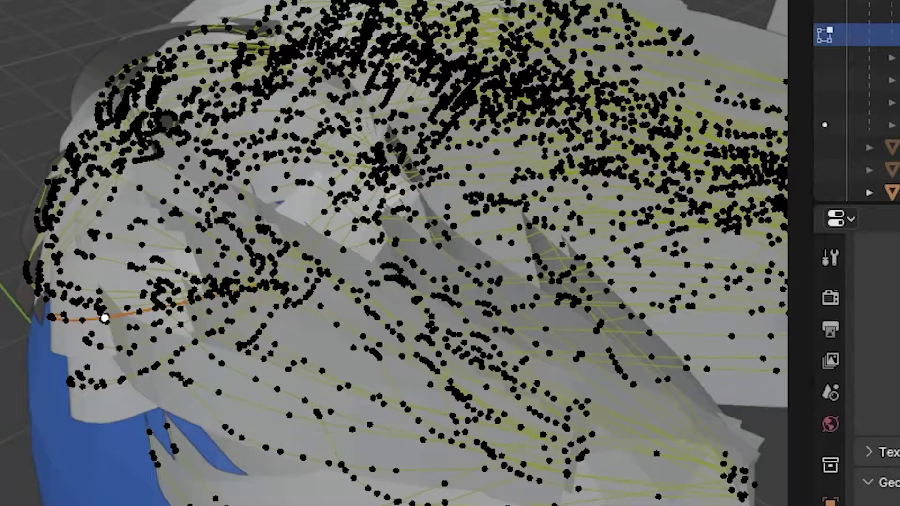
{"action": "key", "text": "Tab"}
{"action": "middle_click_drag", "start_coordinate": [274, 239], "coordinate": [250, 309]}
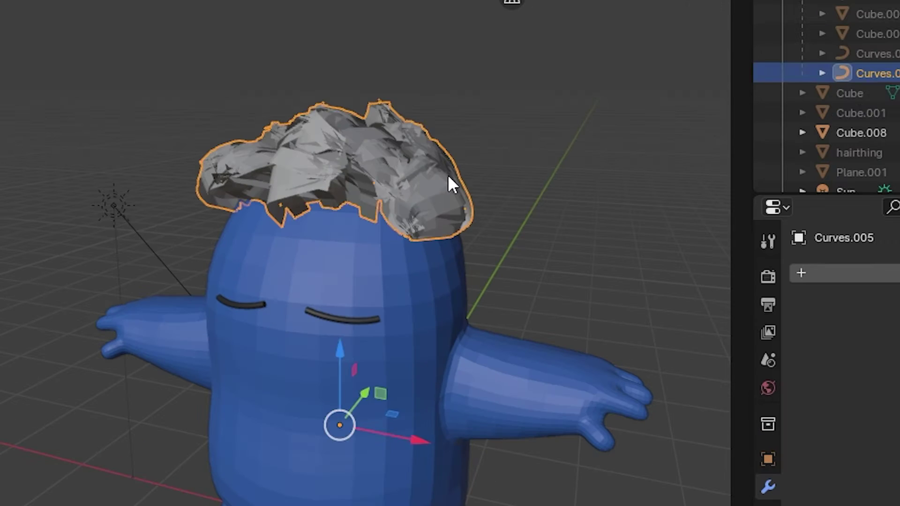
- Add a Decimate modifier to Curves.005 in Planar mode with a 20° Angle Limit
{"action": "right_click", "coordinate": [436, 181]}
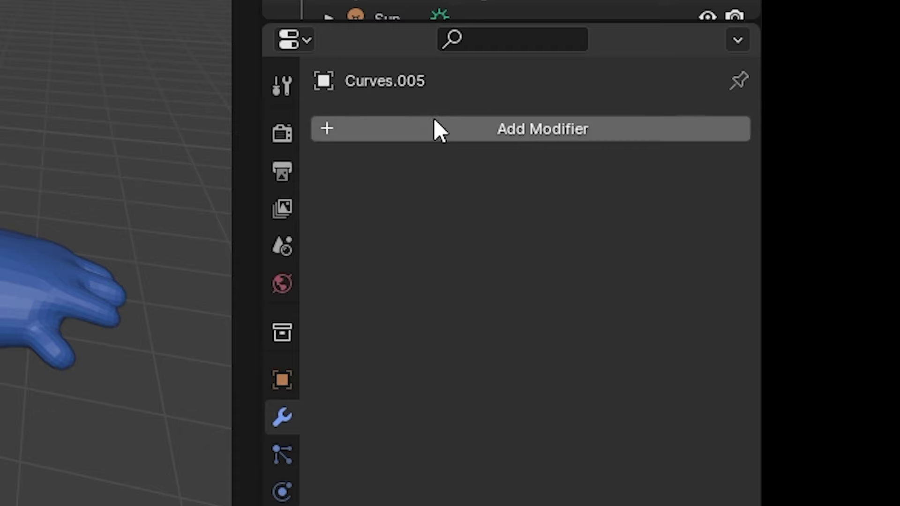
{"action": "left_click", "coordinate": [881, 271]}
{"action": "type", "text": "decima"}
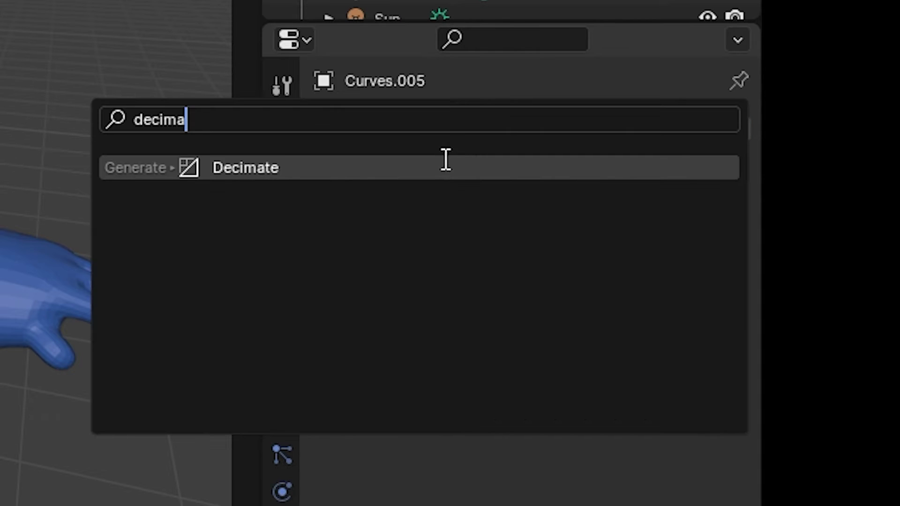
{"action": "left_click", "coordinate": [446, 167]}
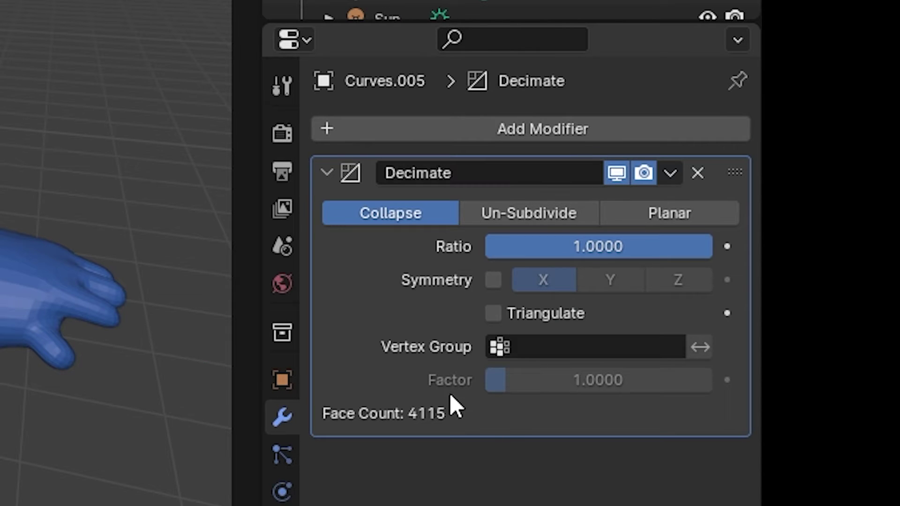
{"action": "left_click", "coordinate": [669, 213]}
{"action": "left_click", "coordinate": [604, 242]}
{"action": "type", "text": "20"}
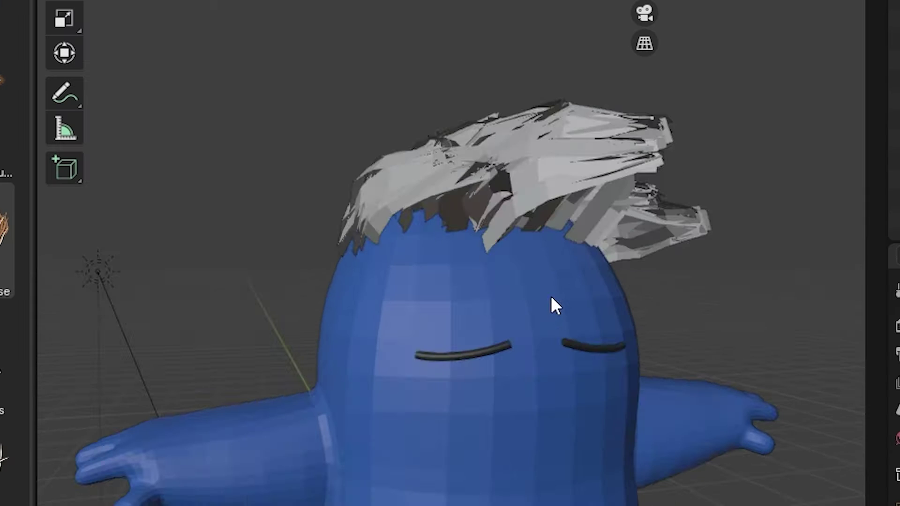
{"action": "middle_click_drag", "start_coordinate": [552, 300], "coordinate": [476, 272]}
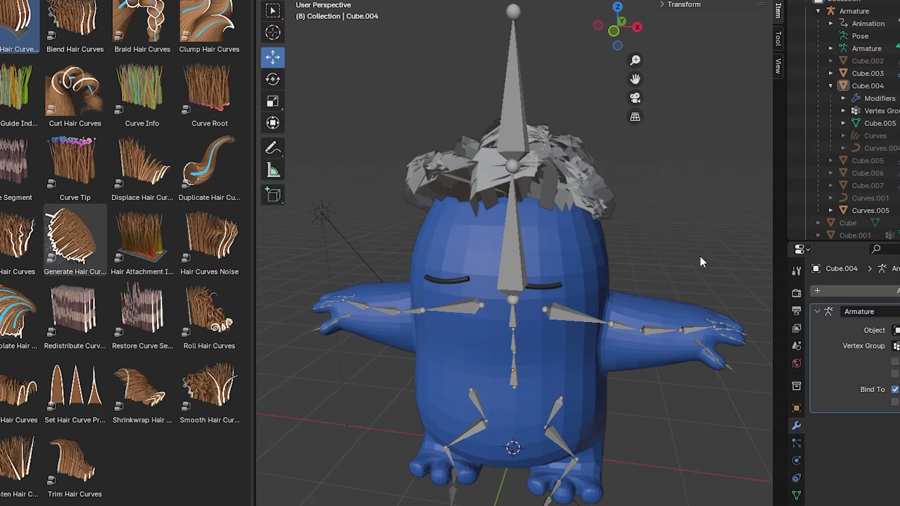
- Select the hair mesh, character body and armature together for FBX export
{"action": "left_click", "coordinate": [534, 150]}
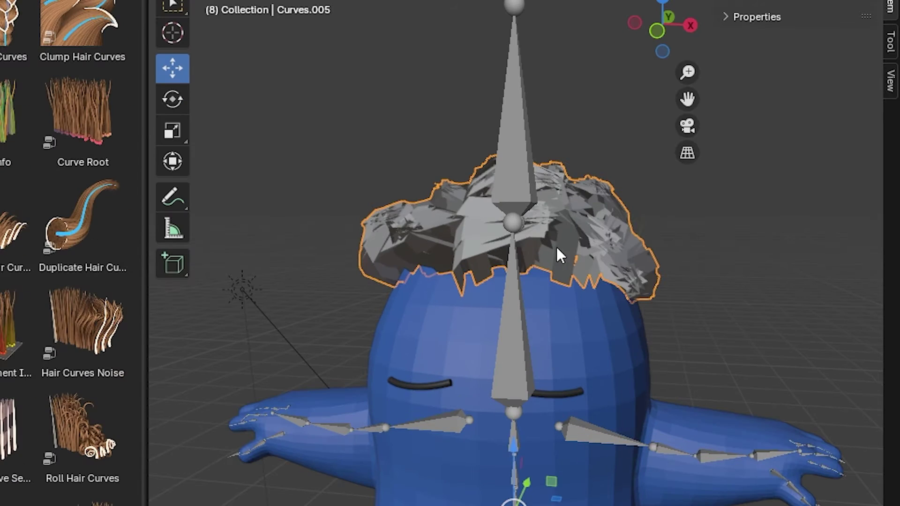
{"action": "middle_click_drag", "start_coordinate": [603, 224], "coordinate": [522, 213]}
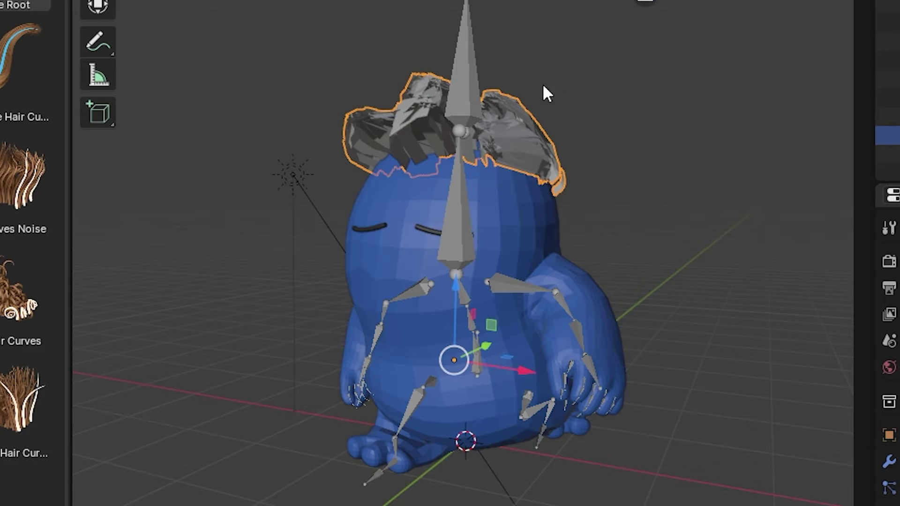
{"action": "left_click_drag", "start_coordinate": [603, 56], "coordinate": [466, 297]}
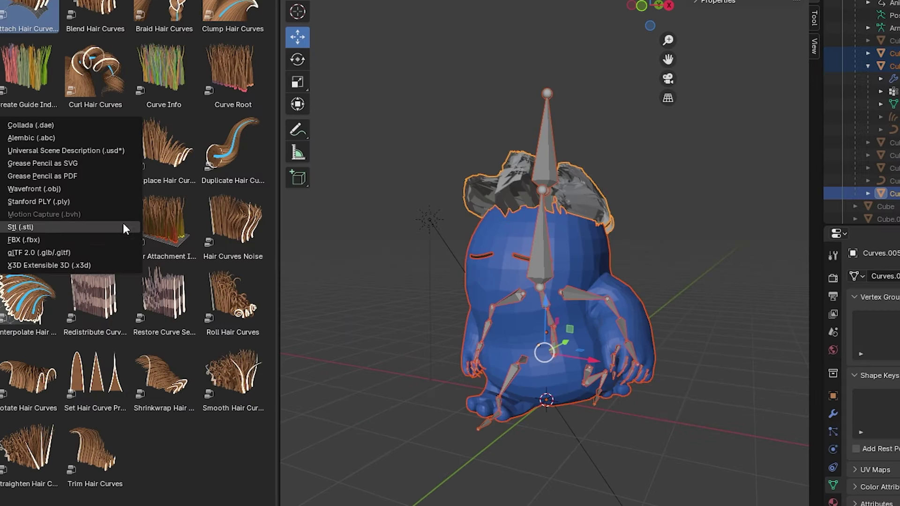
{"action": "left_click", "coordinate": [124, 226]}
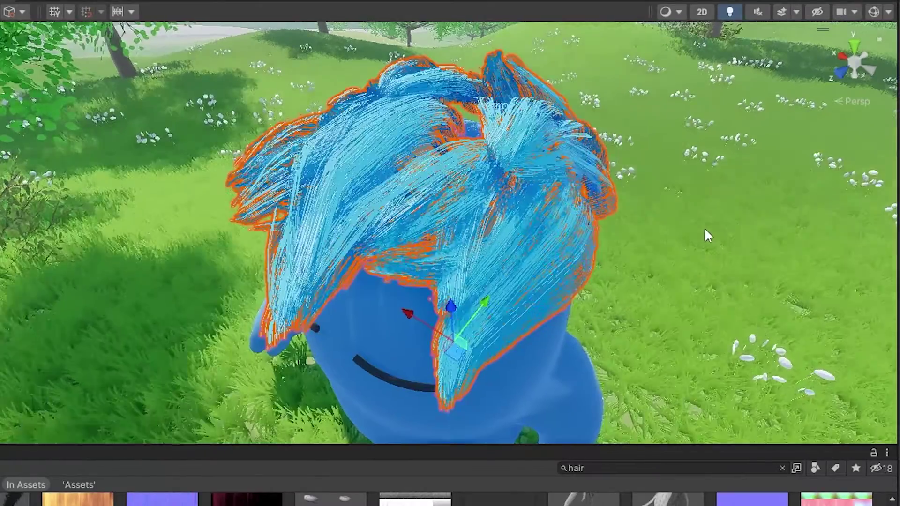
- Orbit the Scene view around the imported hair cards to side and front views
{"action": "left_click_drag", "start_coordinate": [705, 229], "coordinate": [577, 184], "text": "alt"}
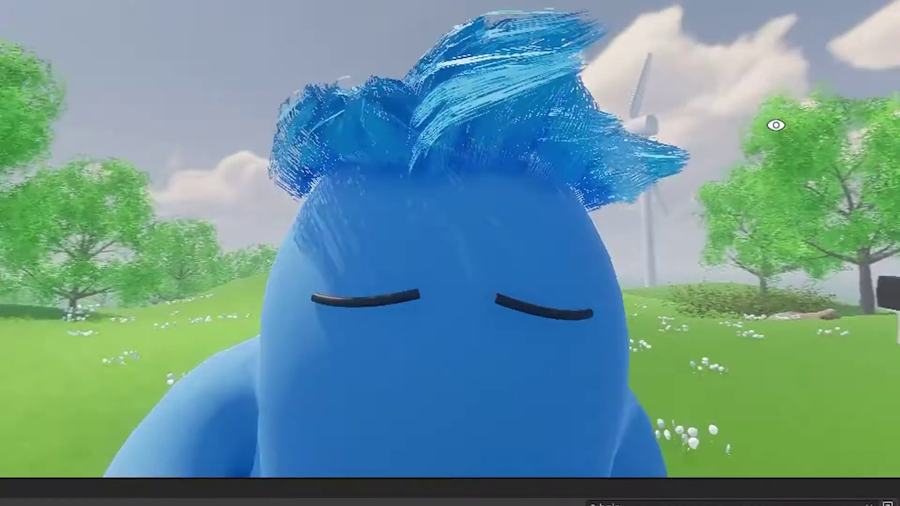
{"action": "left_click_drag", "start_coordinate": [774, 125], "coordinate": [374, 471], "text": "alt"}
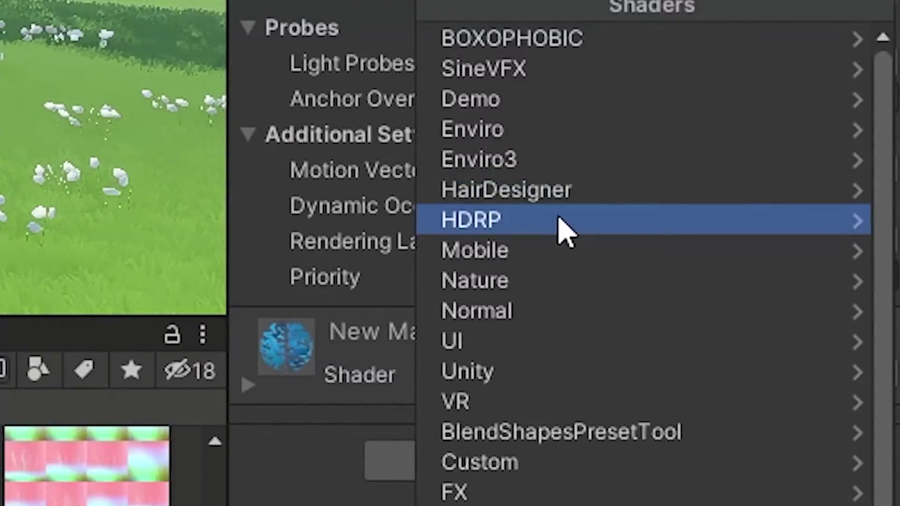
- Switch the hair material's shader to HDRP > Hair
{"action": "left_click", "coordinate": [565, 230]}
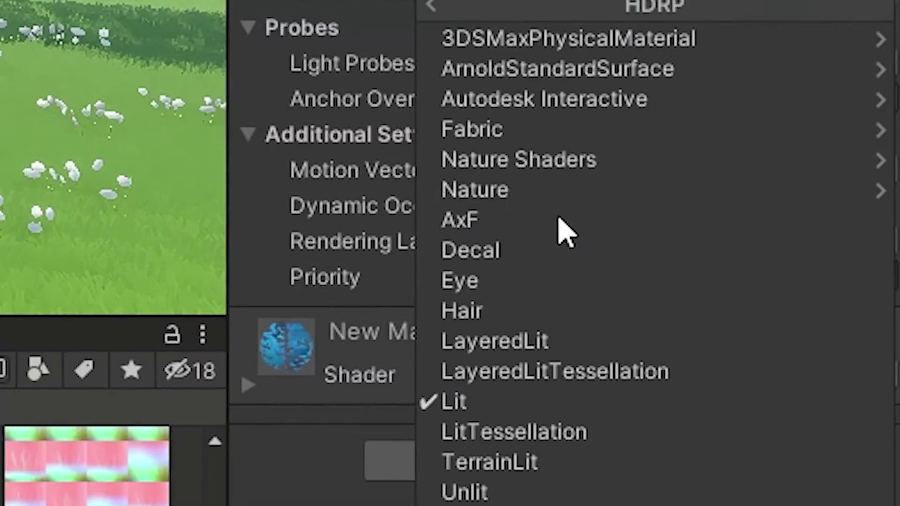
{"action": "left_click", "coordinate": [524, 311]}
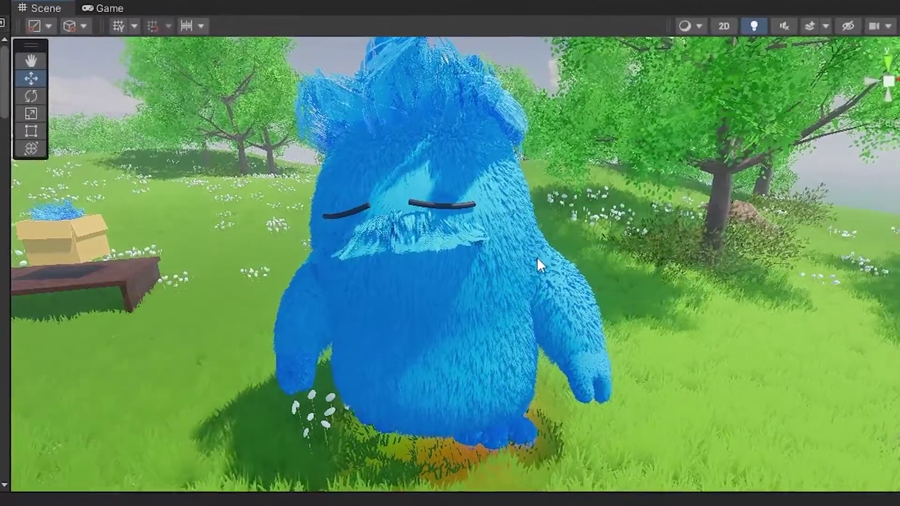
- Select the furry monster and scrub its Hair Designer fur length shorter, then back up
{"action": "left_click", "coordinate": [479, 309]}
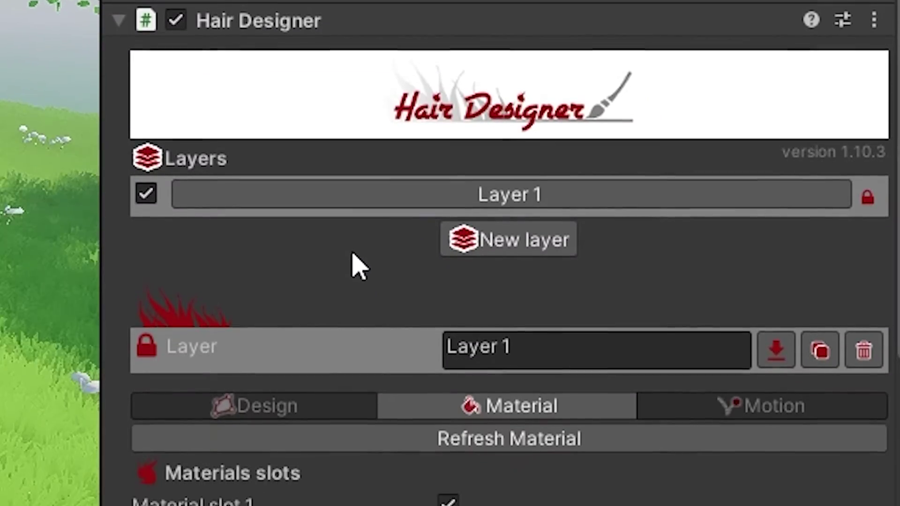
{"action": "scroll", "coordinate": [29, 275], "scroll_direction": "down", "scroll_amount": 5}
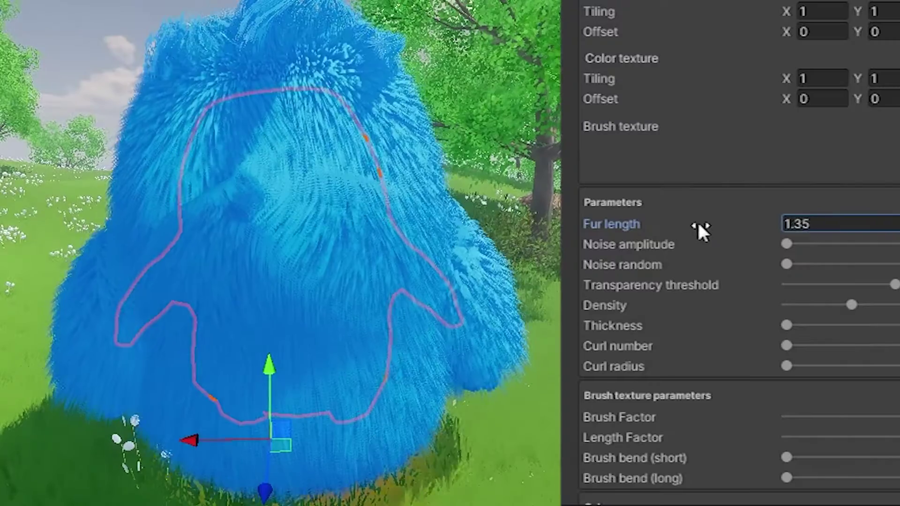
{"action": "left_click_drag", "start_coordinate": [697, 221], "coordinate": [716, 219]}
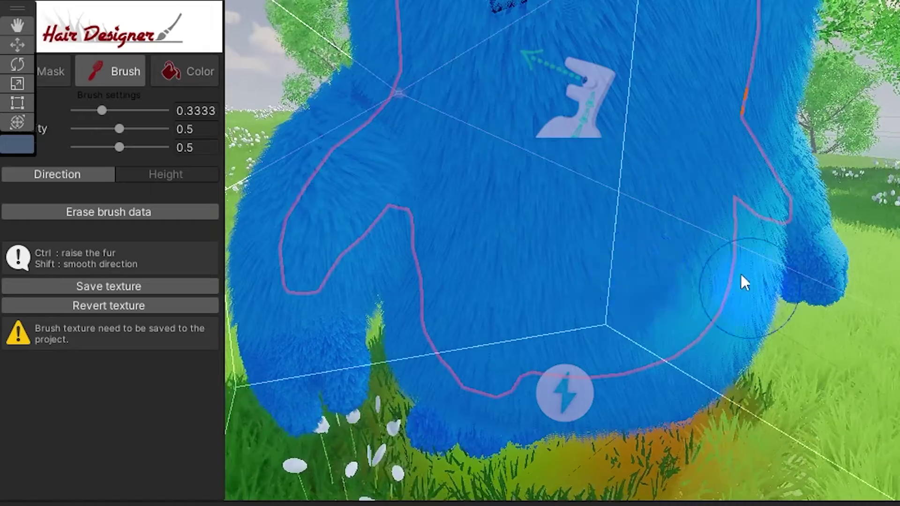
- Brush the fur direction across the monster's face and cheeks from several angles
{"action": "middle_click_drag", "start_coordinate": [746, 283], "coordinate": [507, 206]}
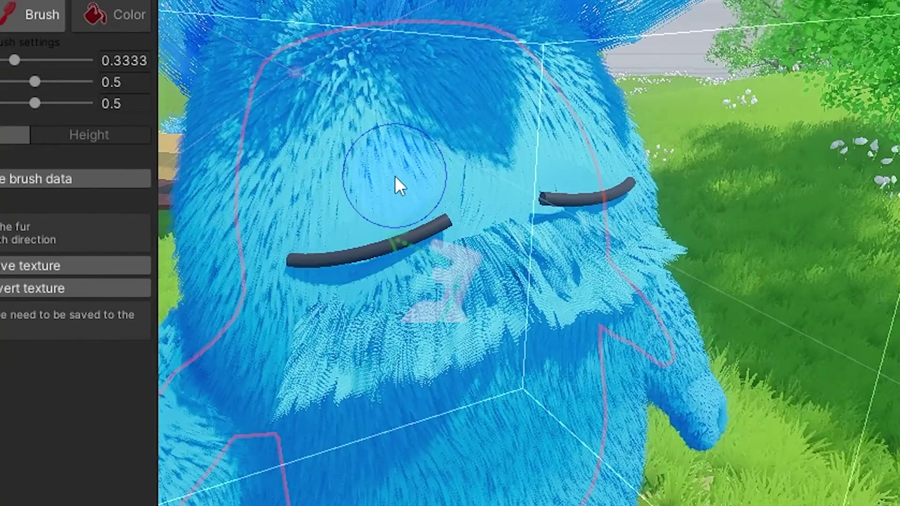
{"action": "left_click_drag", "start_coordinate": [395, 176], "coordinate": [602, 159], "text": "alt"}
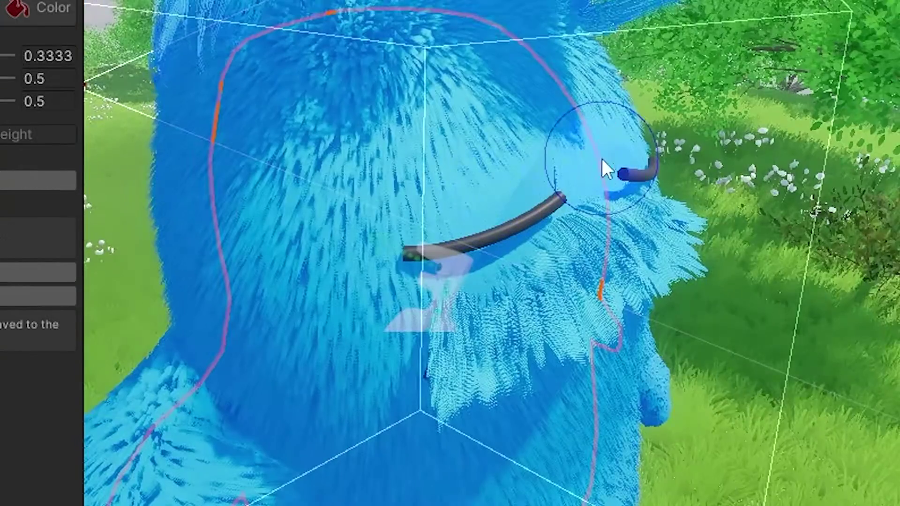
{"action": "scroll", "coordinate": [532, 182], "scroll_direction": "up", "scroll_amount": 1}
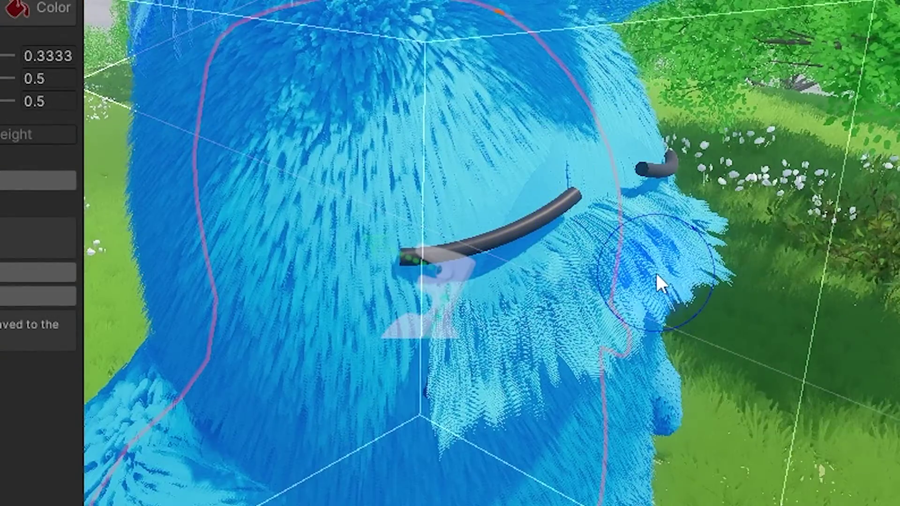
{"action": "left_click_drag", "start_coordinate": [590, 345], "coordinate": [693, 317], "text": "alt"}
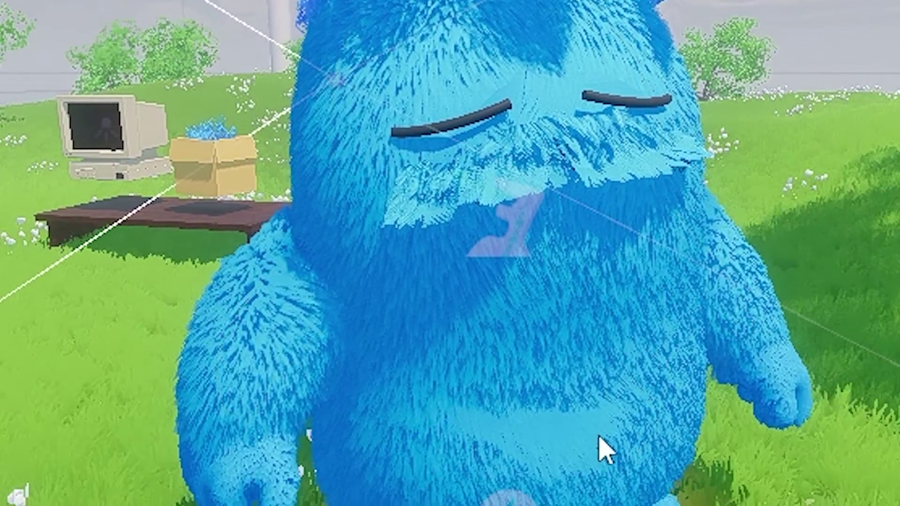
- Reselect the monster and review its fur material in the Inspector
{"action": "left_click", "coordinate": [615, 413]}
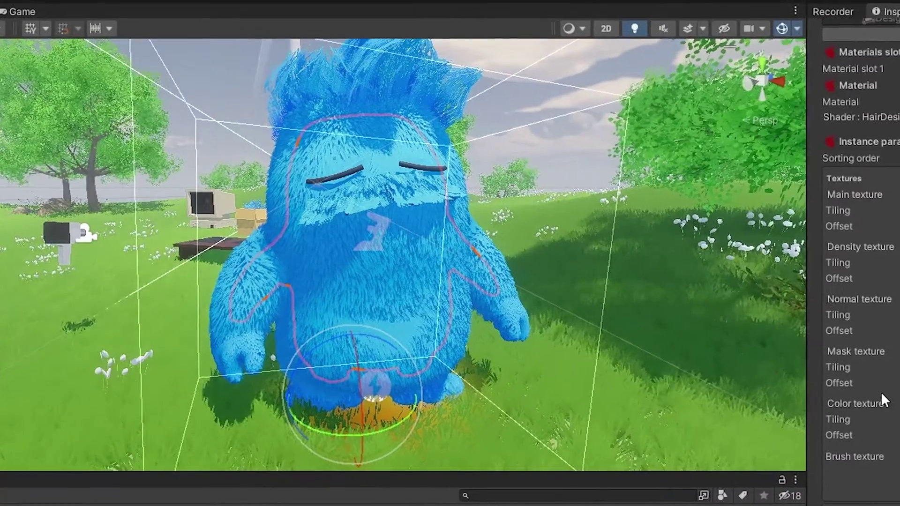
{"action": "scroll", "coordinate": [884, 401], "scroll_direction": "down", "scroll_amount": 5}
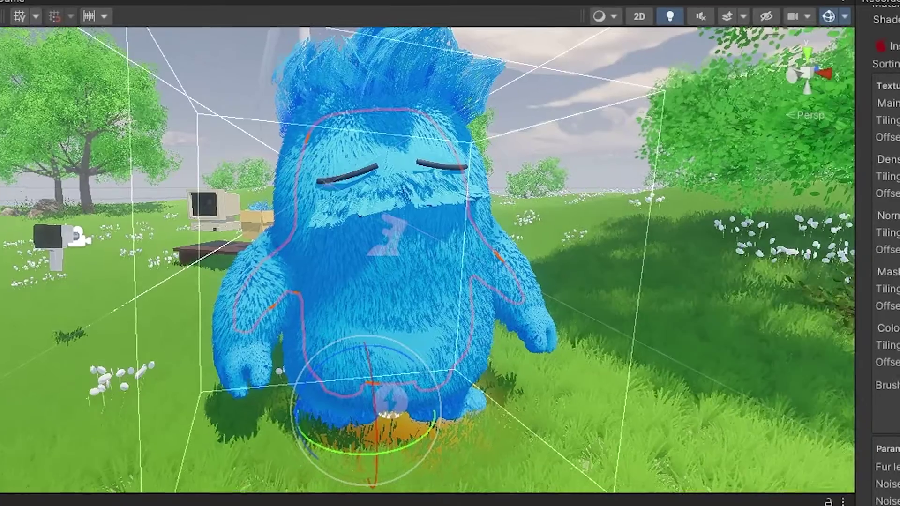
{"action": "scroll", "coordinate": [884, 401], "scroll_direction": "up", "scroll_amount": 10}
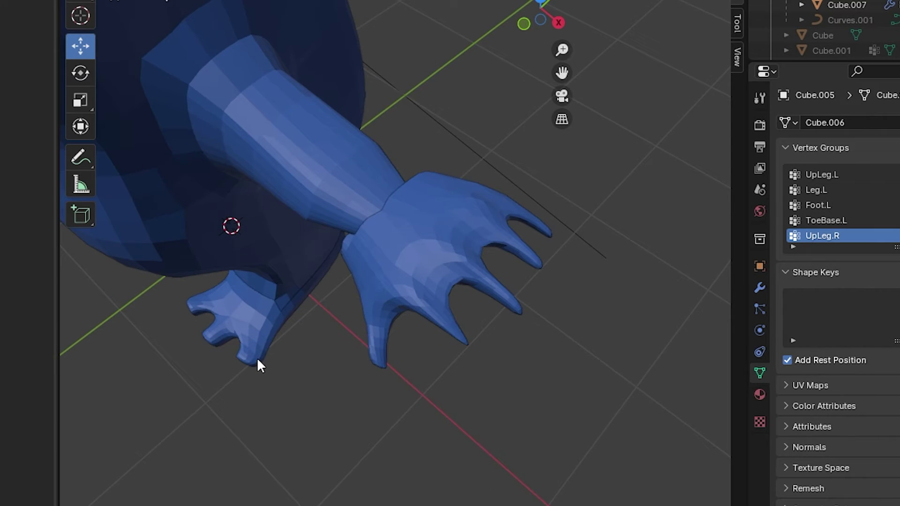
- Orbit and zoom around the animating character's legs, feet and arms from high and front views
{"action": "middle_click_drag", "start_coordinate": [329, 343], "coordinate": [400, 390]}
{"action": "scroll", "coordinate": [333, 381], "scroll_direction": "down", "scroll_amount": 3}
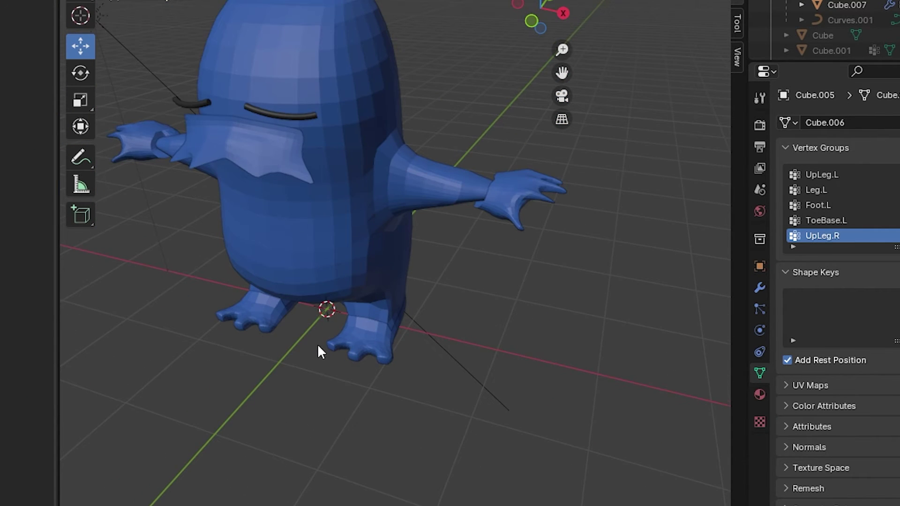
{"action": "scroll", "coordinate": [357, 291], "scroll_direction": "up", "scroll_amount": 3}
{"action": "scroll", "coordinate": [586, 286], "scroll_direction": "up", "scroll_amount": 2}
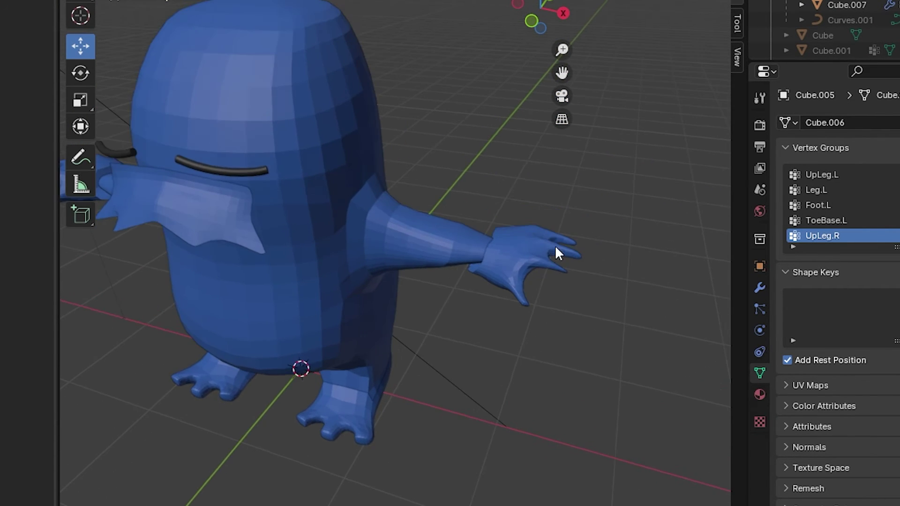
{"action": "middle_click_drag", "start_coordinate": [556, 248], "coordinate": [503, 409]}
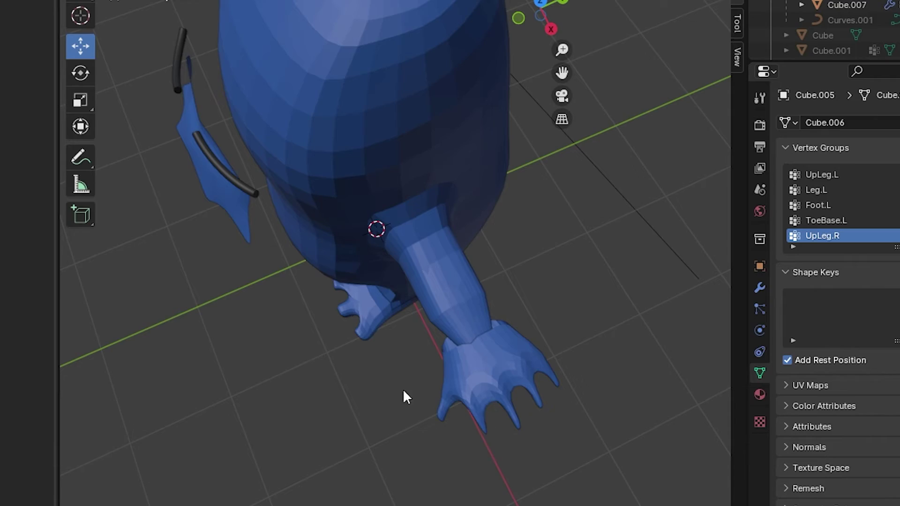
{"action": "middle_click_drag", "start_coordinate": [371, 394], "coordinate": [439, 286]}
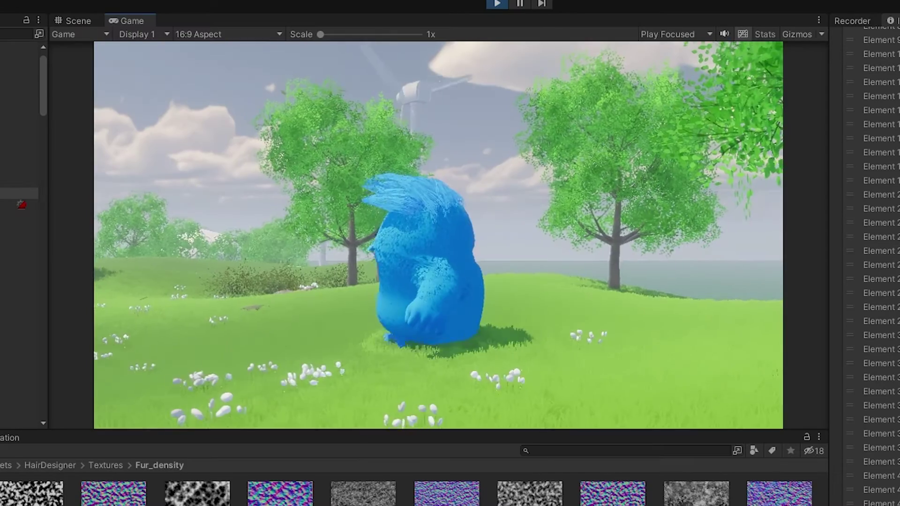